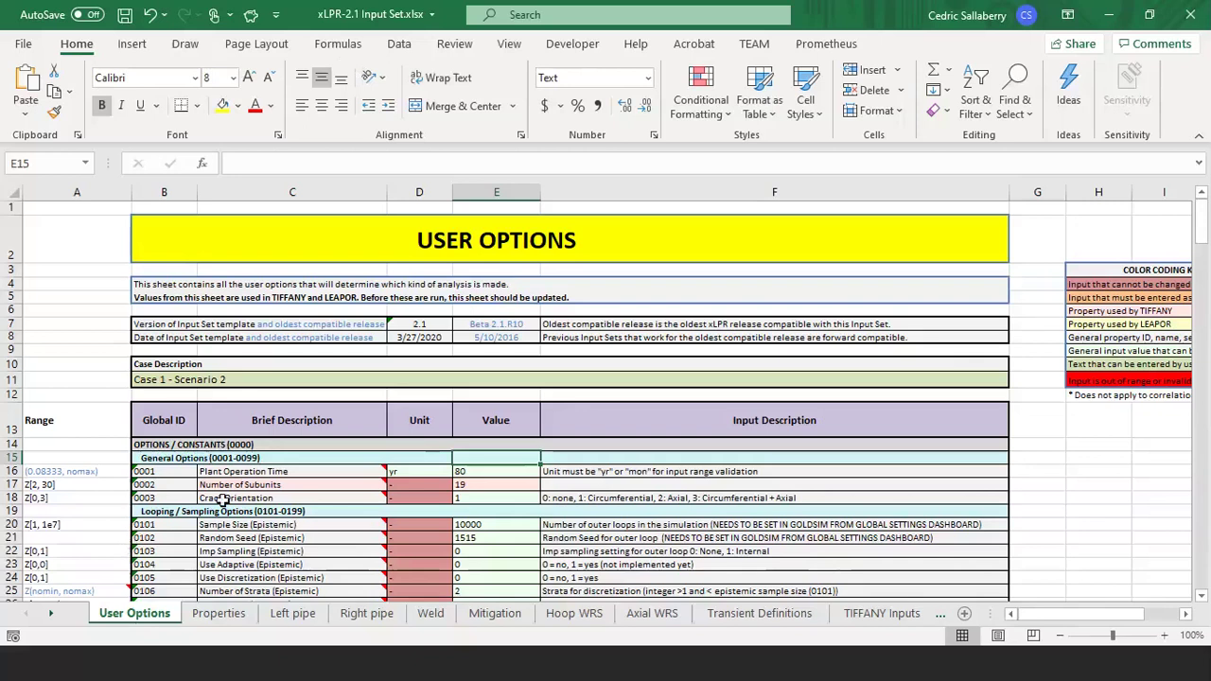
Review the User Options sheet from the general options down to the crack initiation and growth options.
{"action": "mouse_move", "coordinate": [219, 499]}
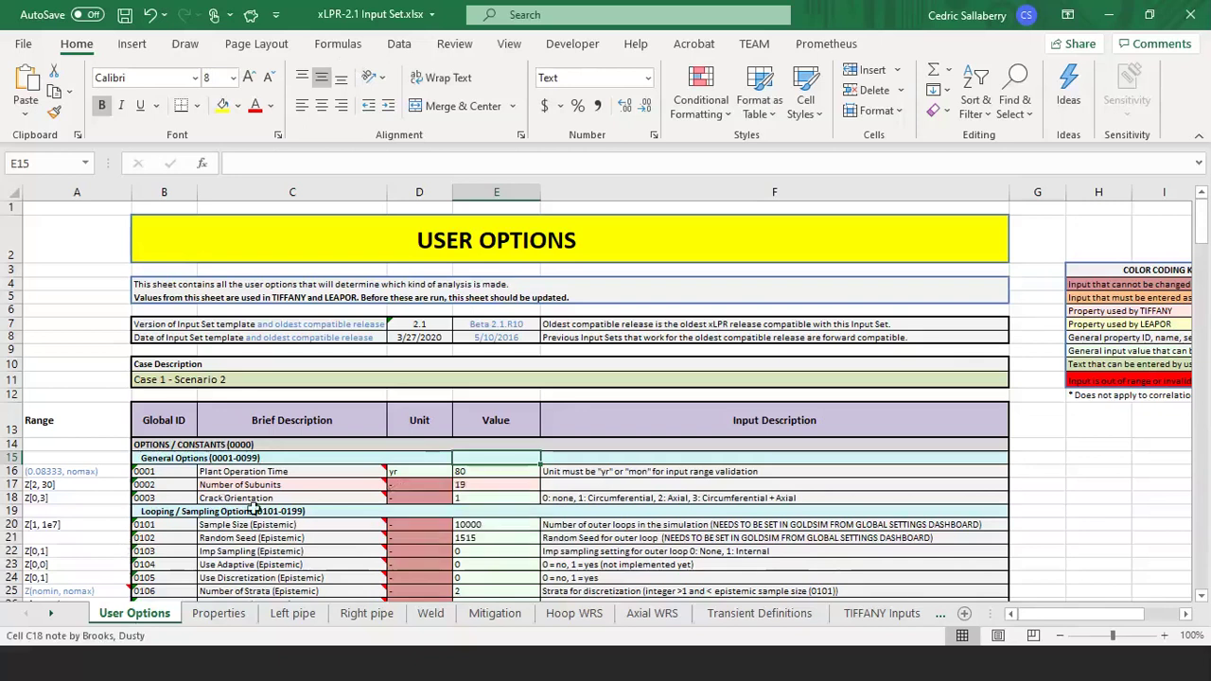
{"action": "scroll", "coordinate": [254, 508], "scroll_direction": "down", "scroll_amount": 10}
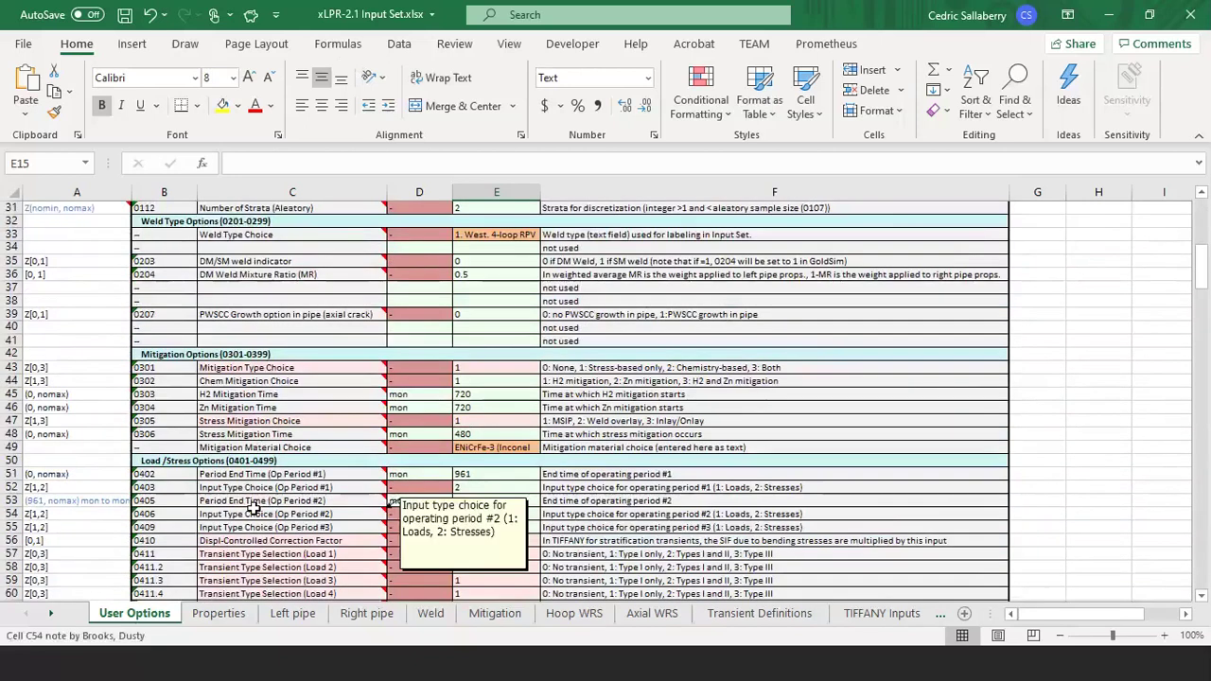
{"action": "scroll", "coordinate": [254, 508], "scroll_direction": "down", "scroll_amount": 4}
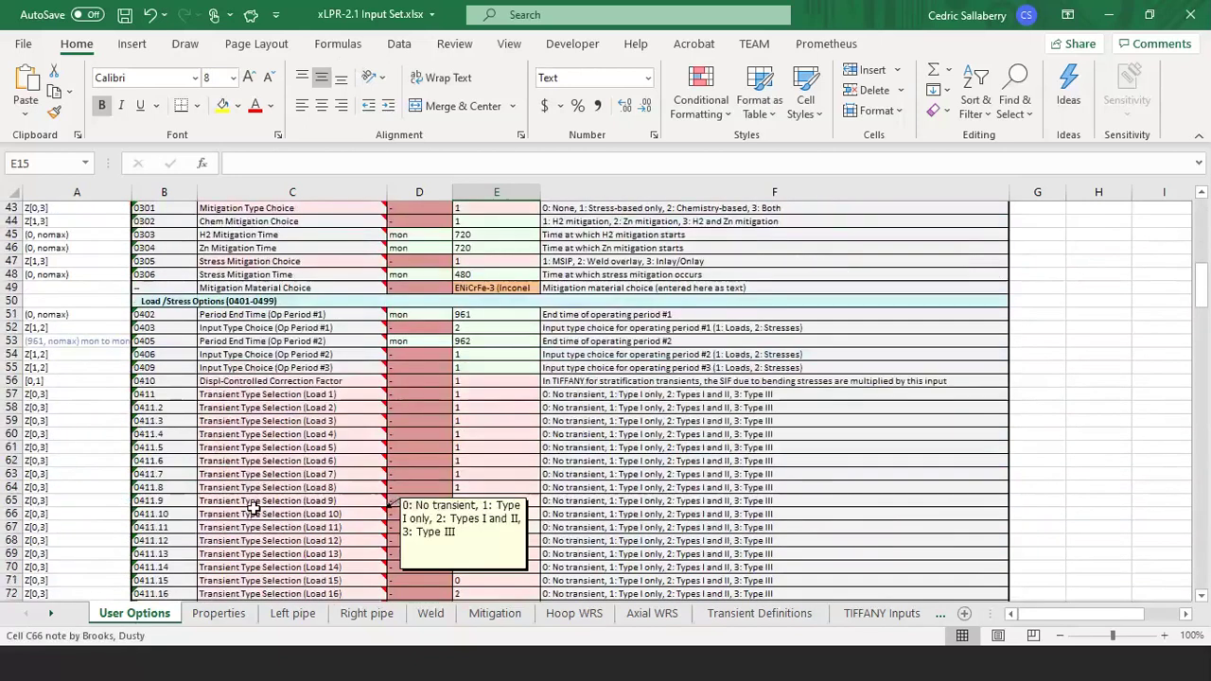
{"action": "scroll", "coordinate": [254, 508], "scroll_direction": "down", "scroll_amount": 3}
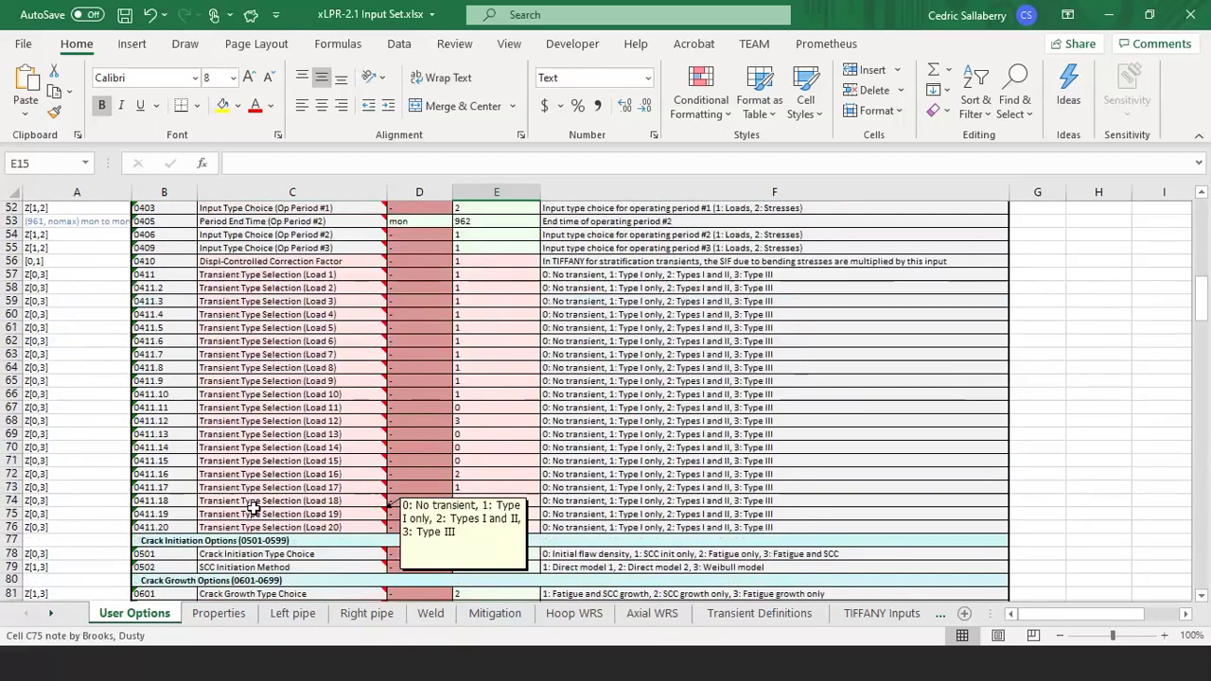
On the Properties sheet, set the Data Source of Effective Full Power Years (EFPY) to Constant.
{"action": "left_click", "coordinate": [219, 615]}
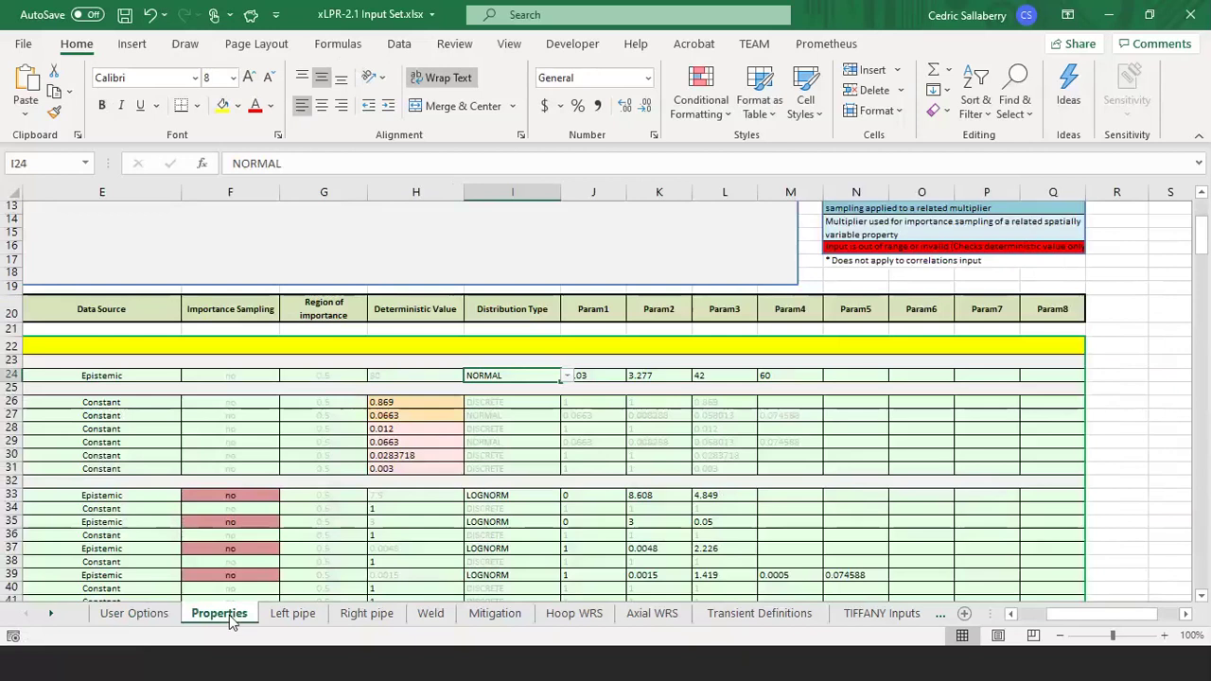
{"action": "left_click", "coordinate": [104, 376]}
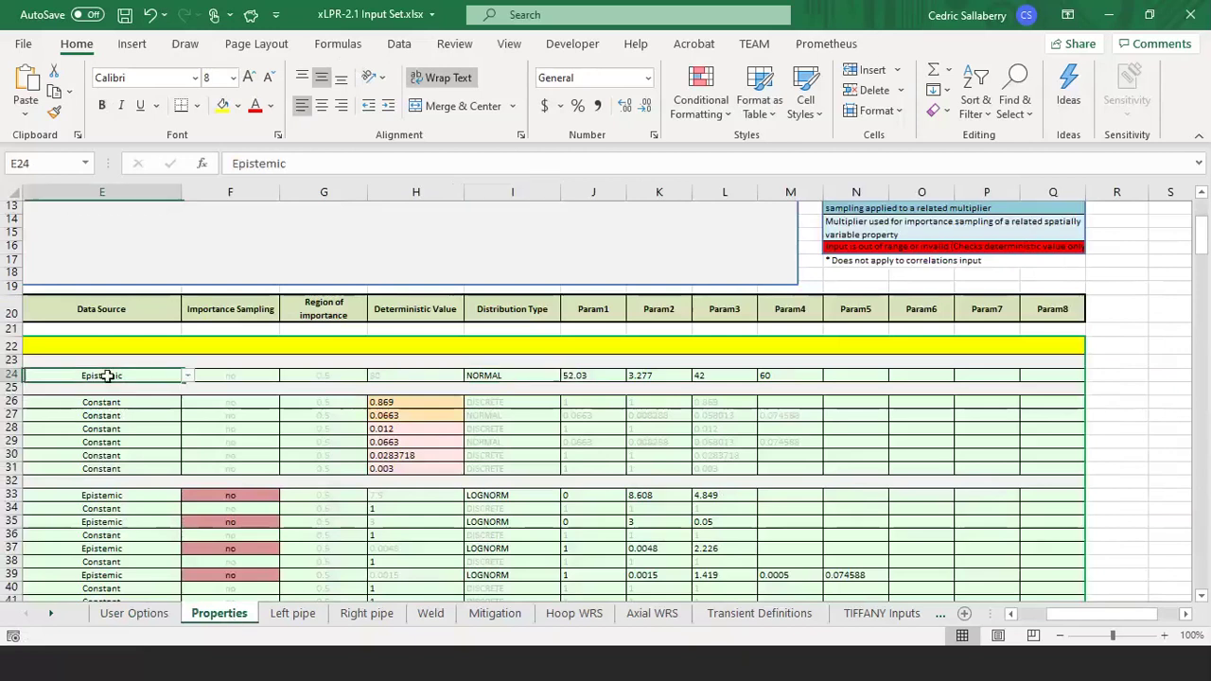
{"action": "left_click", "coordinate": [187, 375]}
{"action": "left_click", "coordinate": [104, 389]}
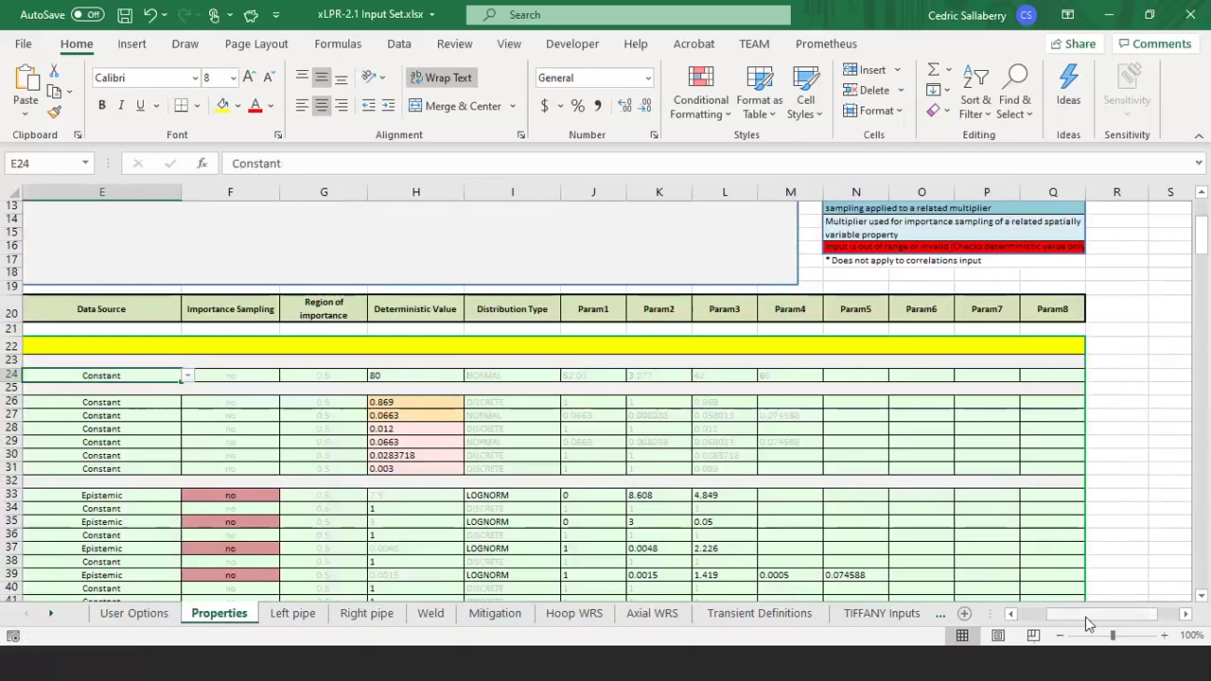
{"action": "left_click_drag", "start_coordinate": [1086, 617], "coordinate": [1050, 617]}
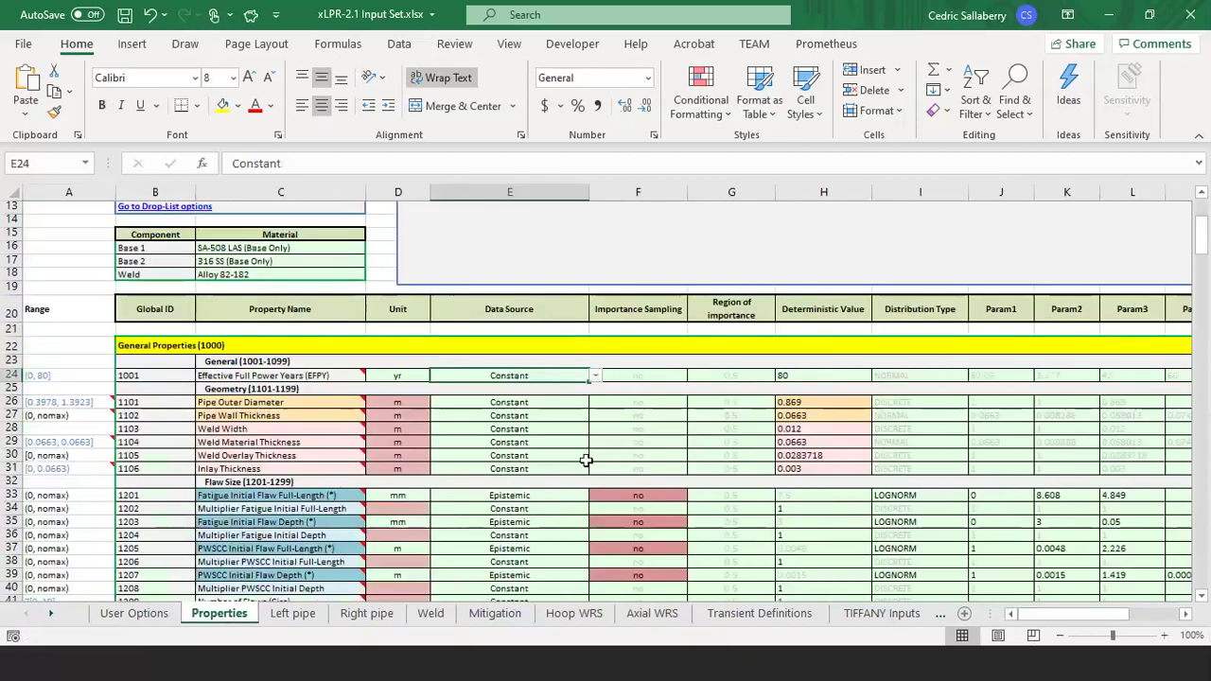
Look through the flaw size and operating condition properties, plus the Hoop WRS, Transient Definitions and TIFFANY Inputs sheets.
{"action": "scroll", "coordinate": [586, 460], "scroll_direction": "down", "scroll_amount": 6}
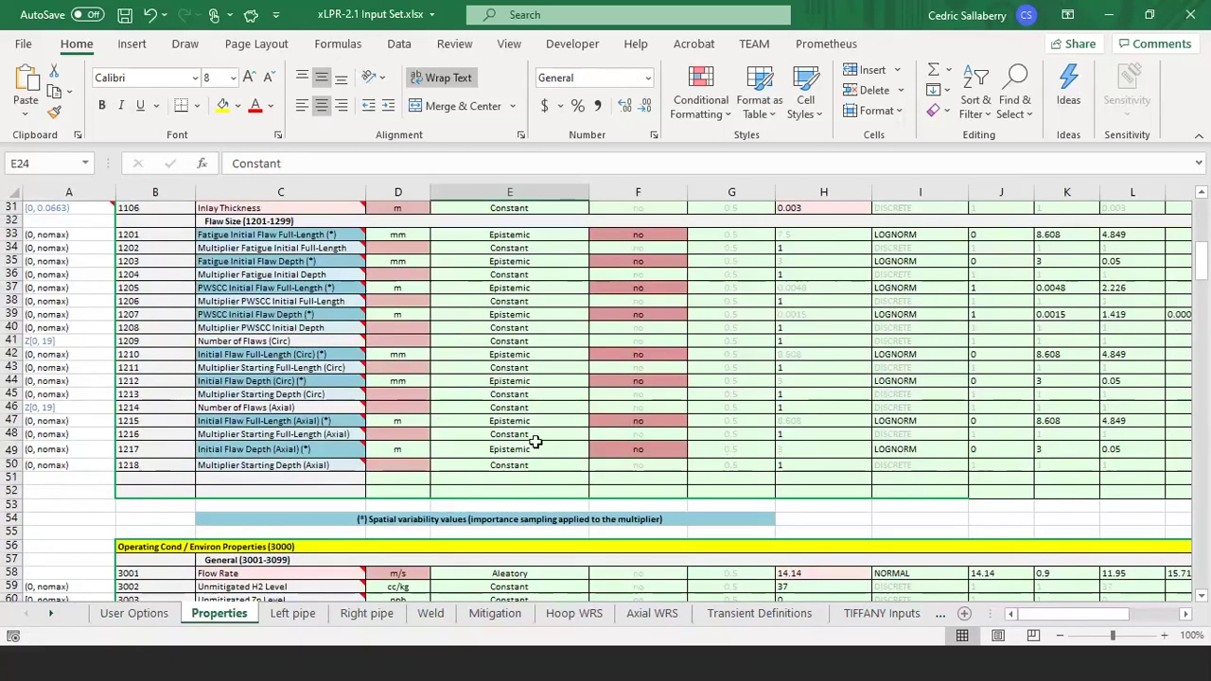
{"action": "scroll", "coordinate": [535, 441], "scroll_direction": "down", "scroll_amount": 3}
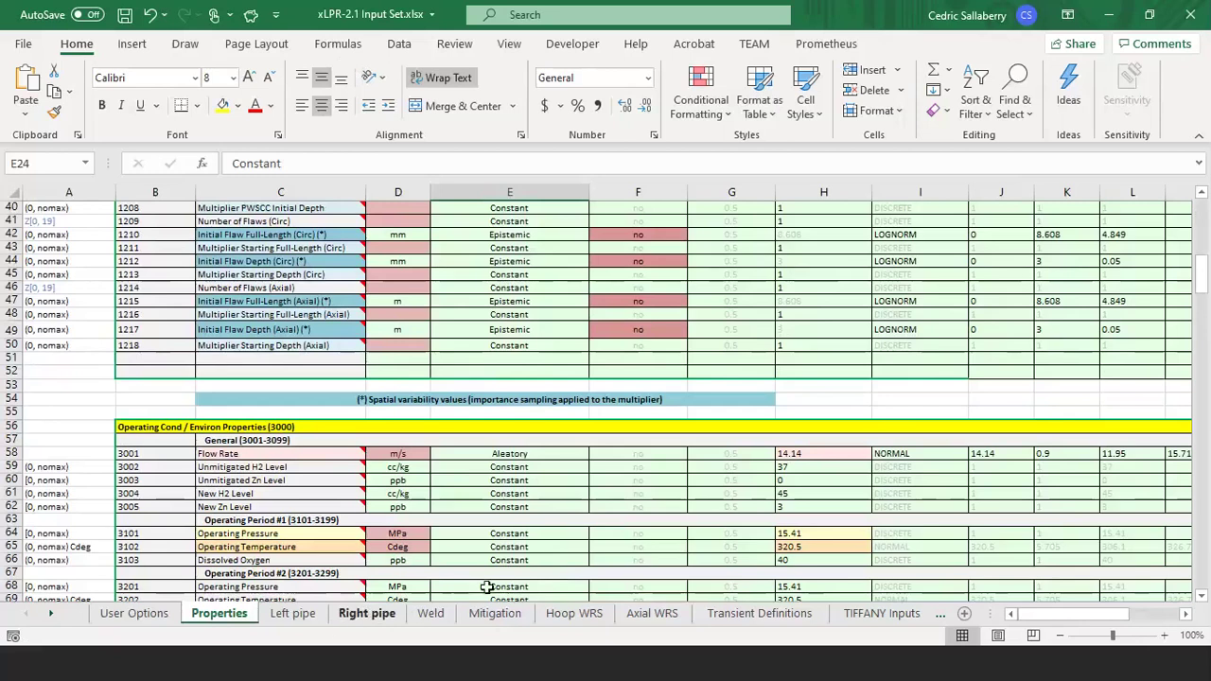
{"action": "left_click", "coordinate": [586, 616]}
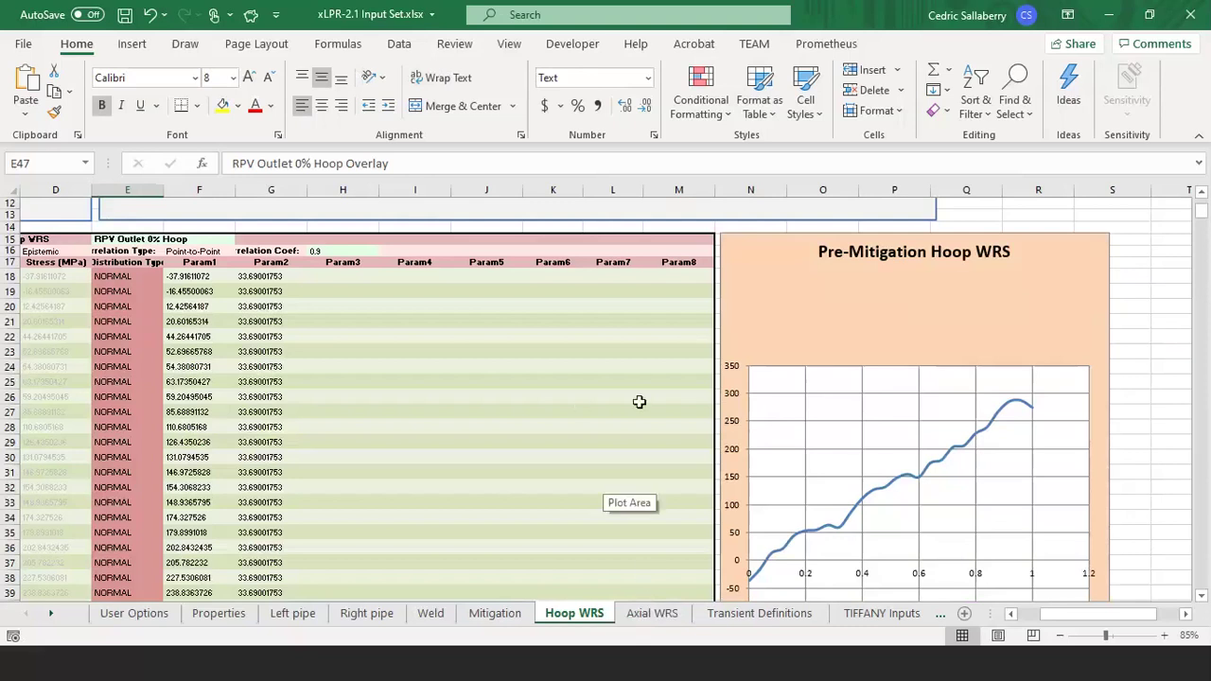
{"action": "left_click", "coordinate": [759, 615]}
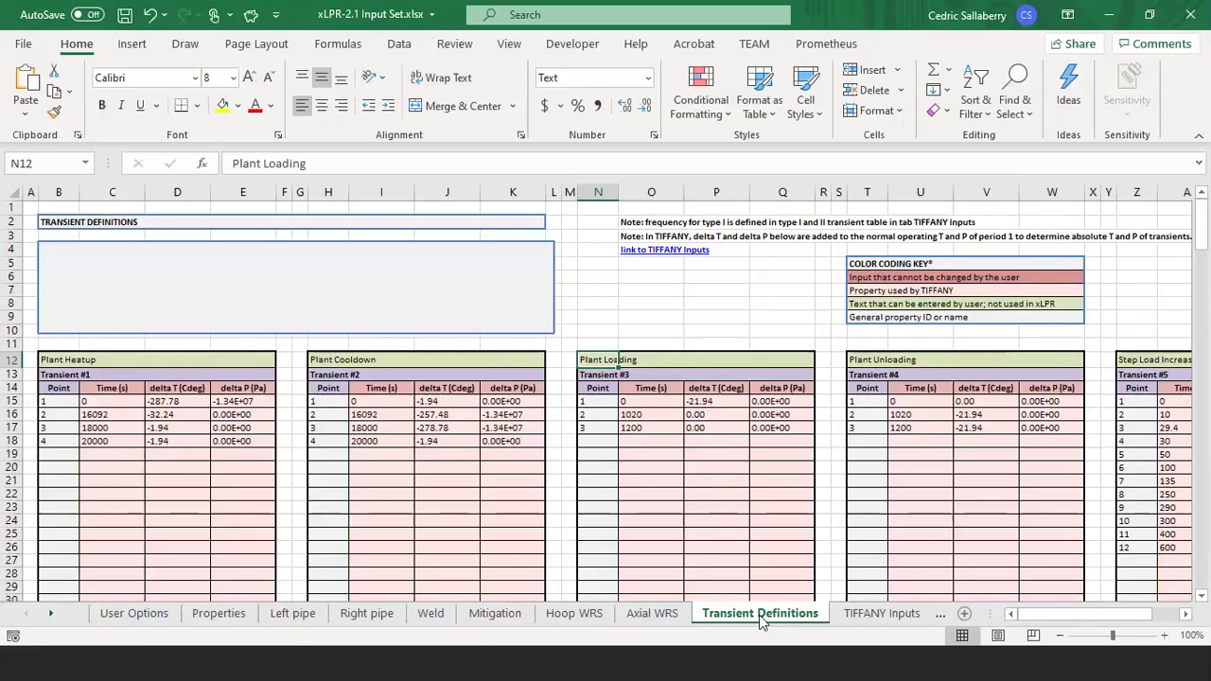
{"action": "left_click", "coordinate": [868, 615]}
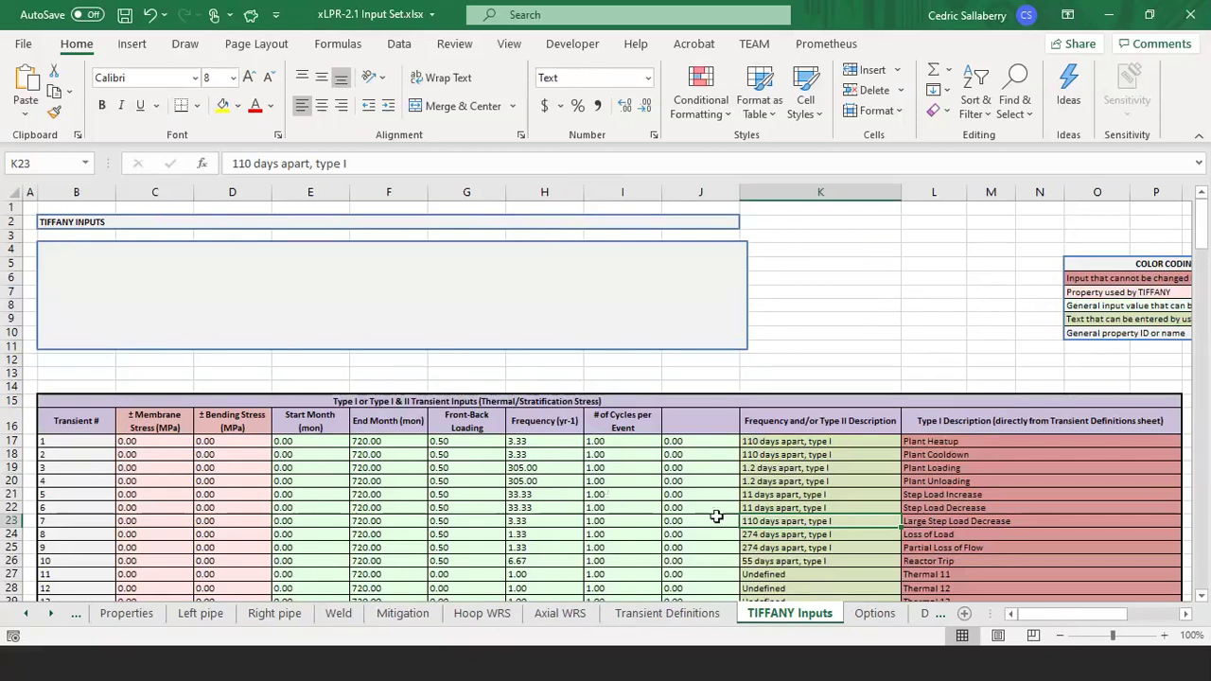
{"action": "left_click", "coordinate": [50, 615]}
{"action": "left_click", "coordinate": [51, 616]}
{"action": "left_click", "coordinate": [50, 616]}
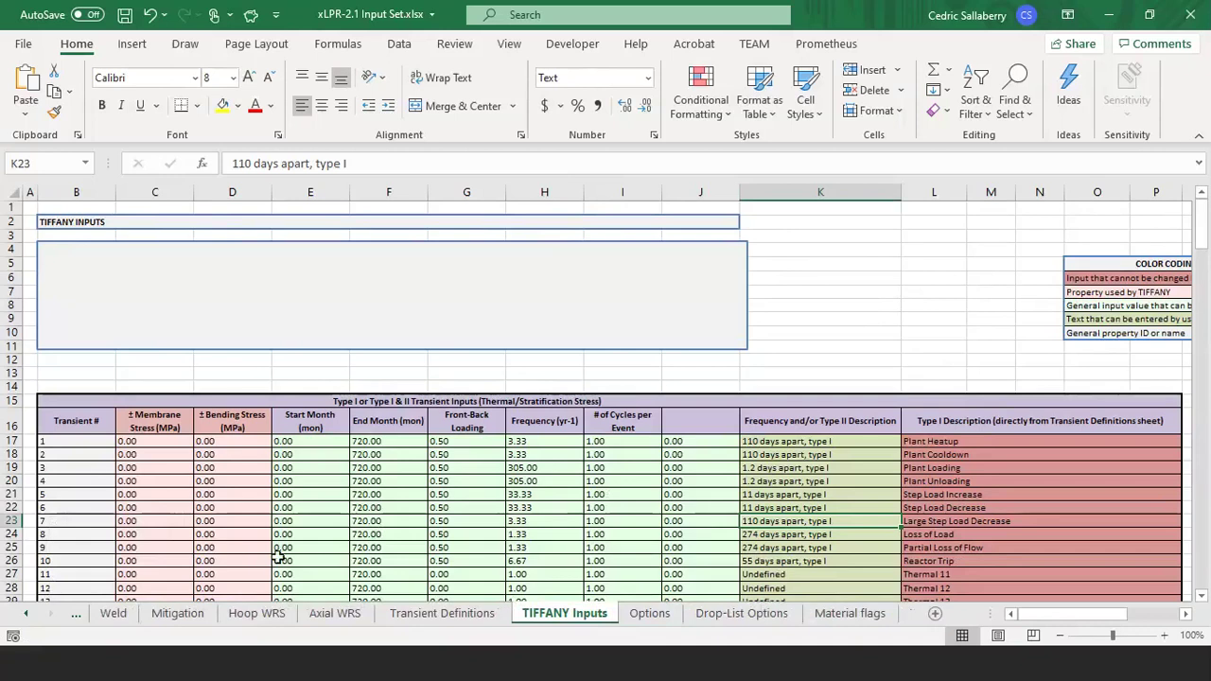
Return to the Properties sheet and examine its introduction and the General Properties section.
{"action": "left_click", "coordinate": [26, 616]}
{"action": "left_click", "coordinate": [27, 617]}
{"action": "left_click", "coordinate": [26, 617]}
{"action": "left_click", "coordinate": [26, 617]}
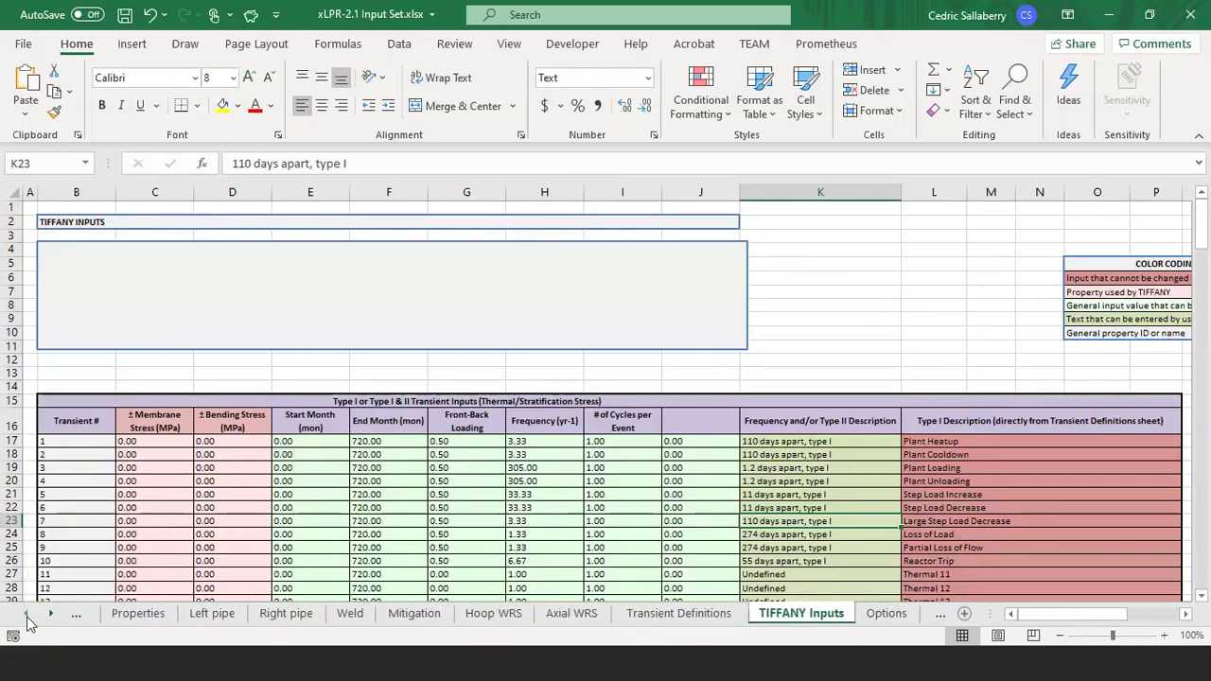
{"action": "left_click", "coordinate": [26, 616]}
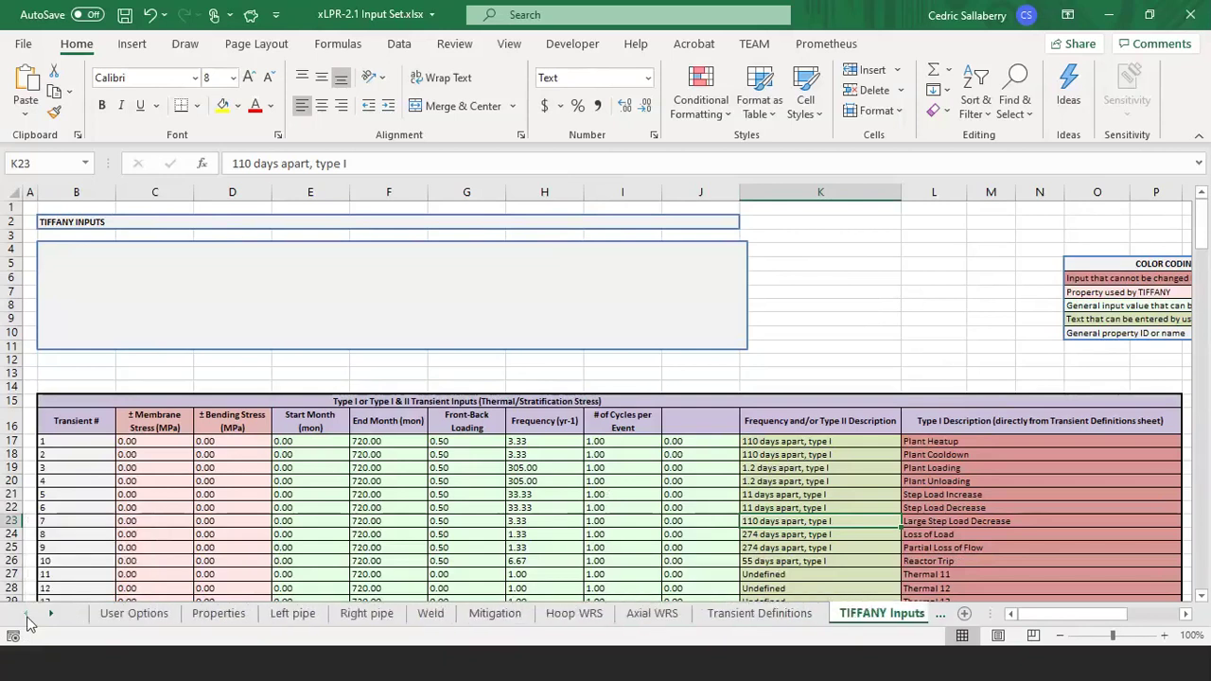
{"action": "left_click", "coordinate": [220, 614]}
{"action": "mouse_move", "coordinate": [272, 535]}
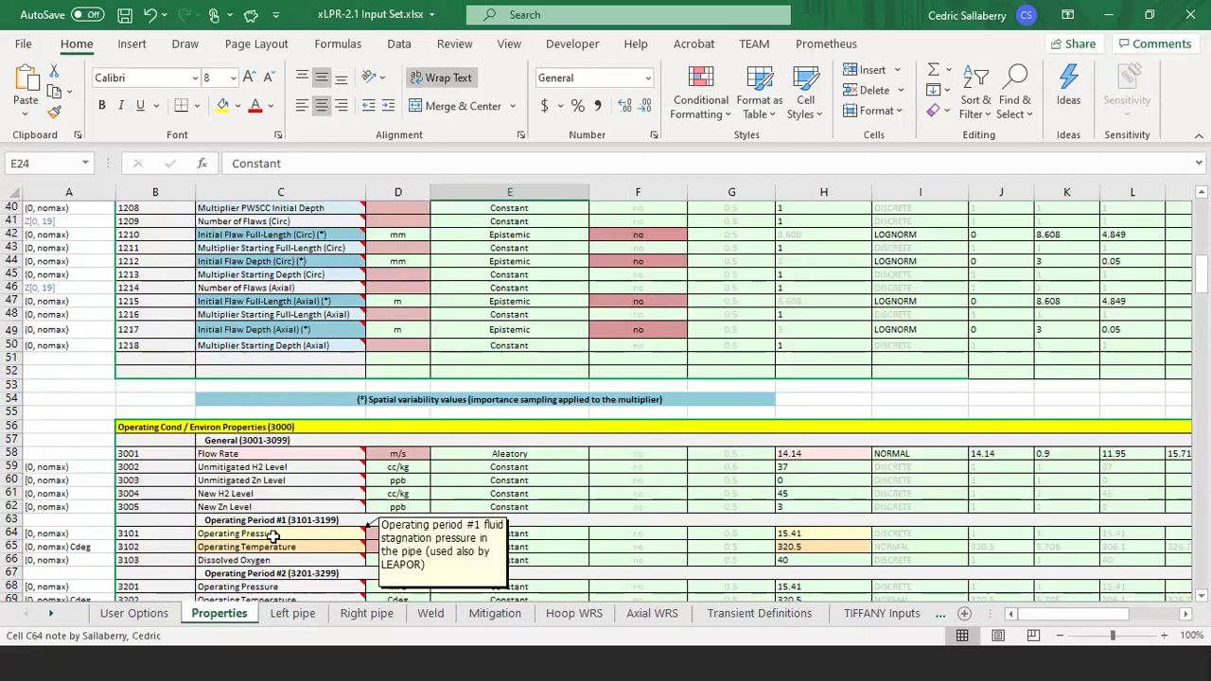
{"action": "scroll", "coordinate": [272, 536], "scroll_direction": "up", "scroll_amount": 13}
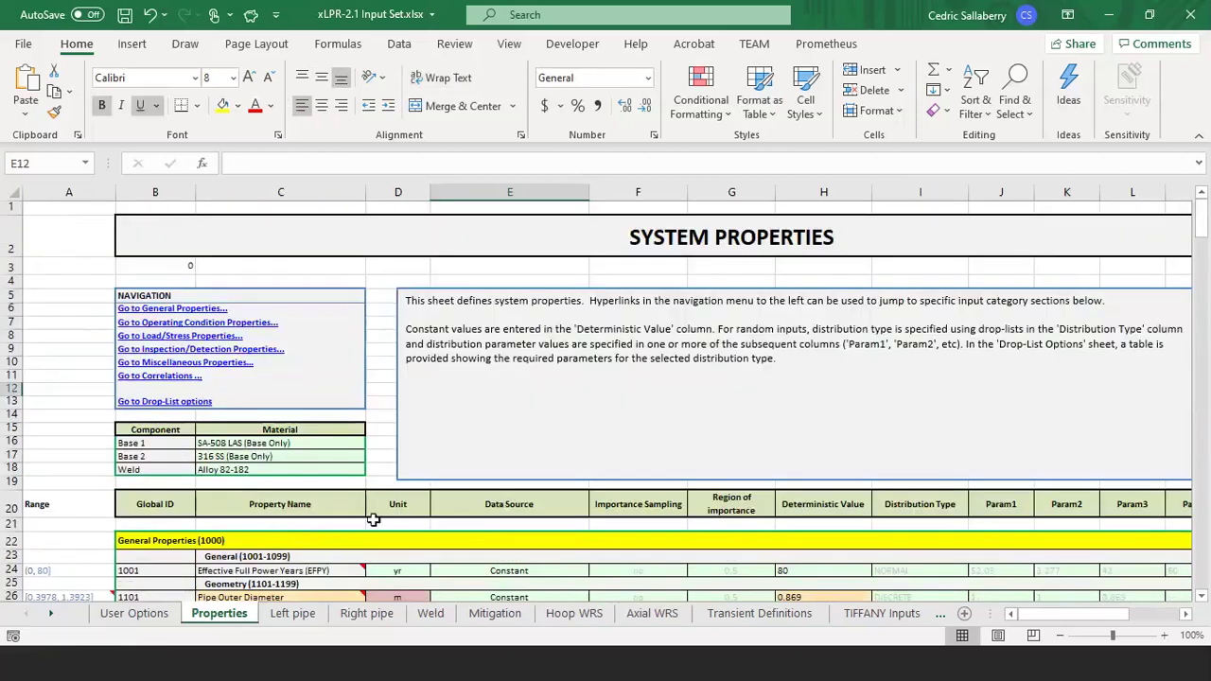
{"action": "scroll", "coordinate": [373, 519], "scroll_direction": "down", "scroll_amount": 1}
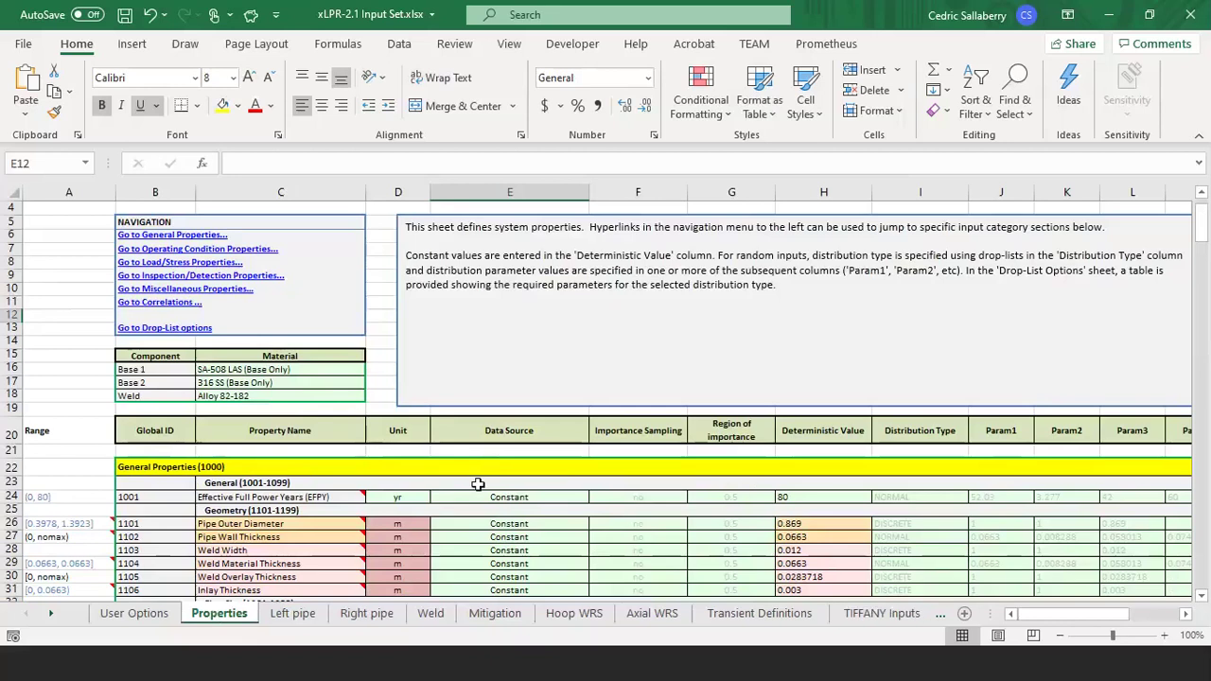
{"action": "mouse_move", "coordinate": [274, 503]}
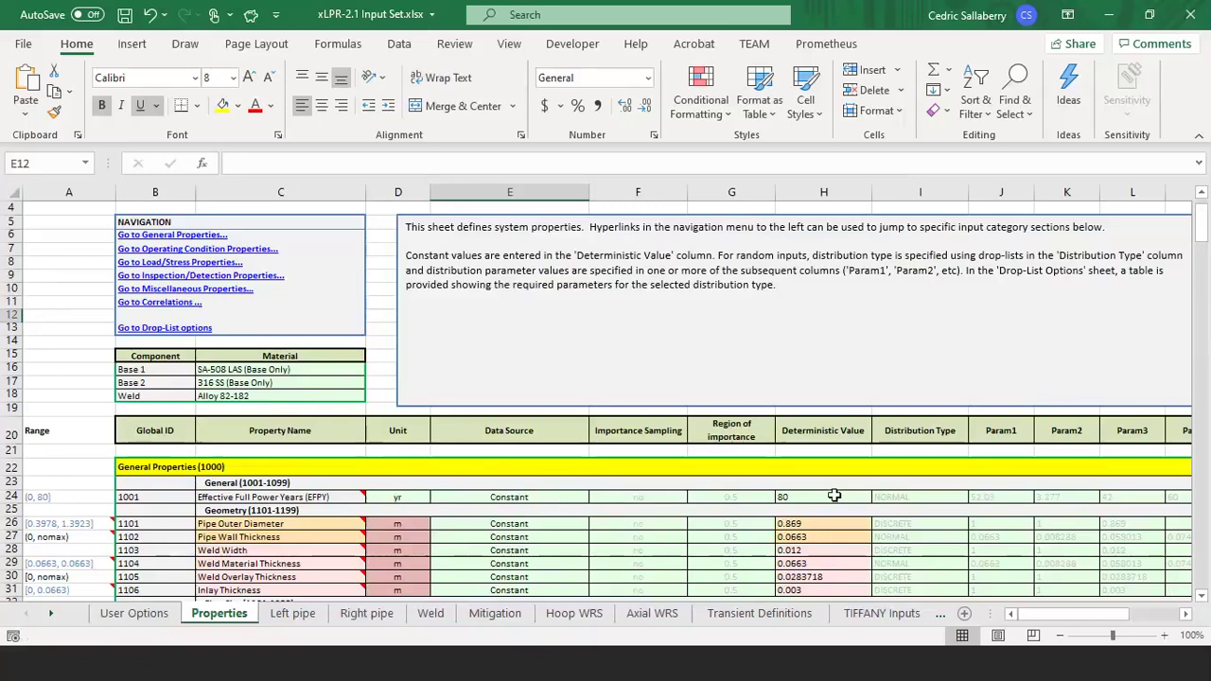
Set the Data Source of Effective Full Power Years (EFPY) to Epistemic.
{"action": "left_click", "coordinate": [833, 495]}
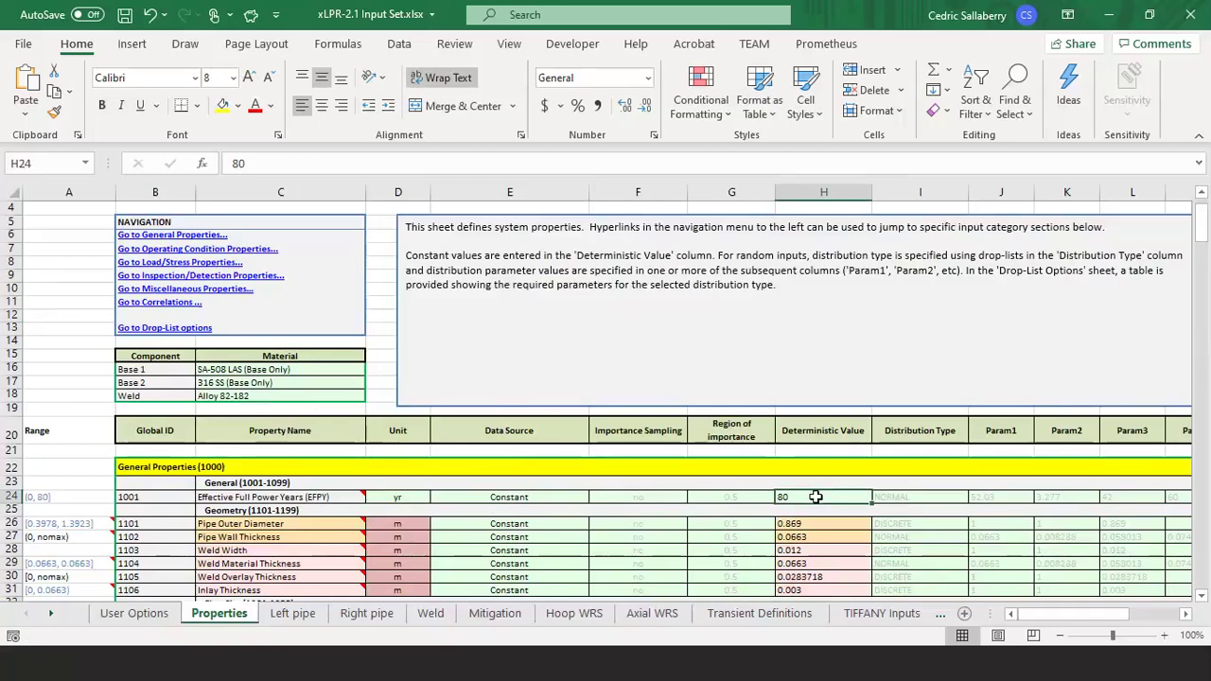
{"action": "left_click", "coordinate": [557, 497]}
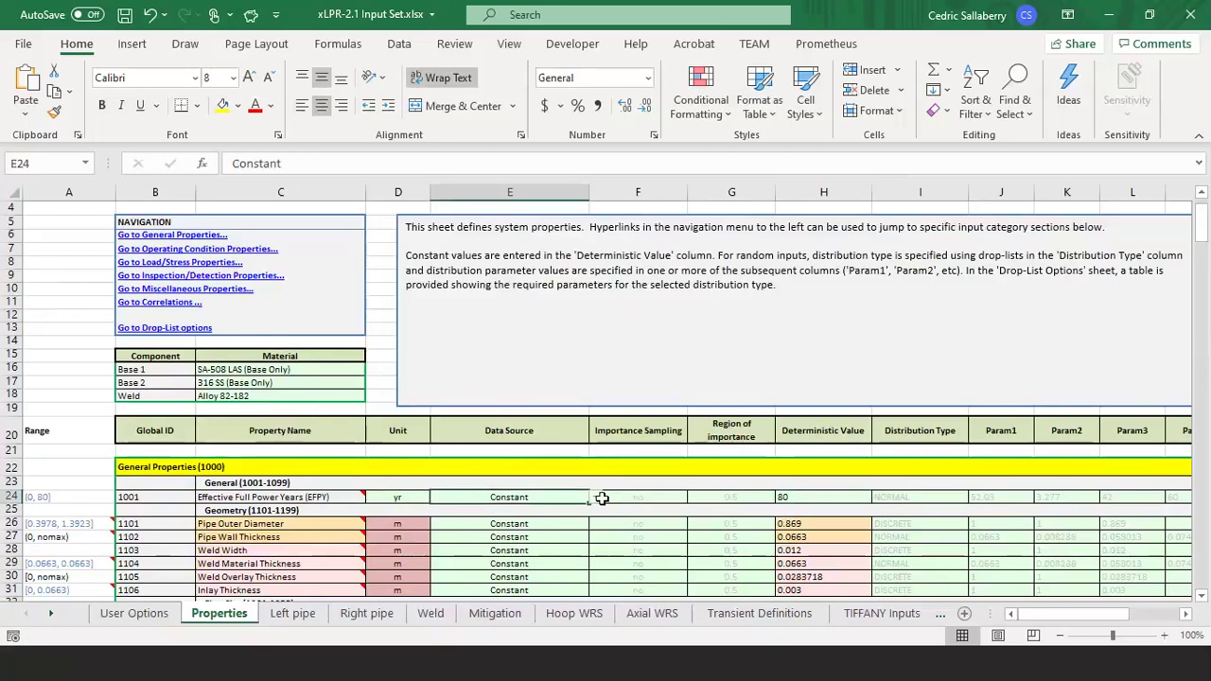
{"action": "left_click", "coordinate": [597, 498]}
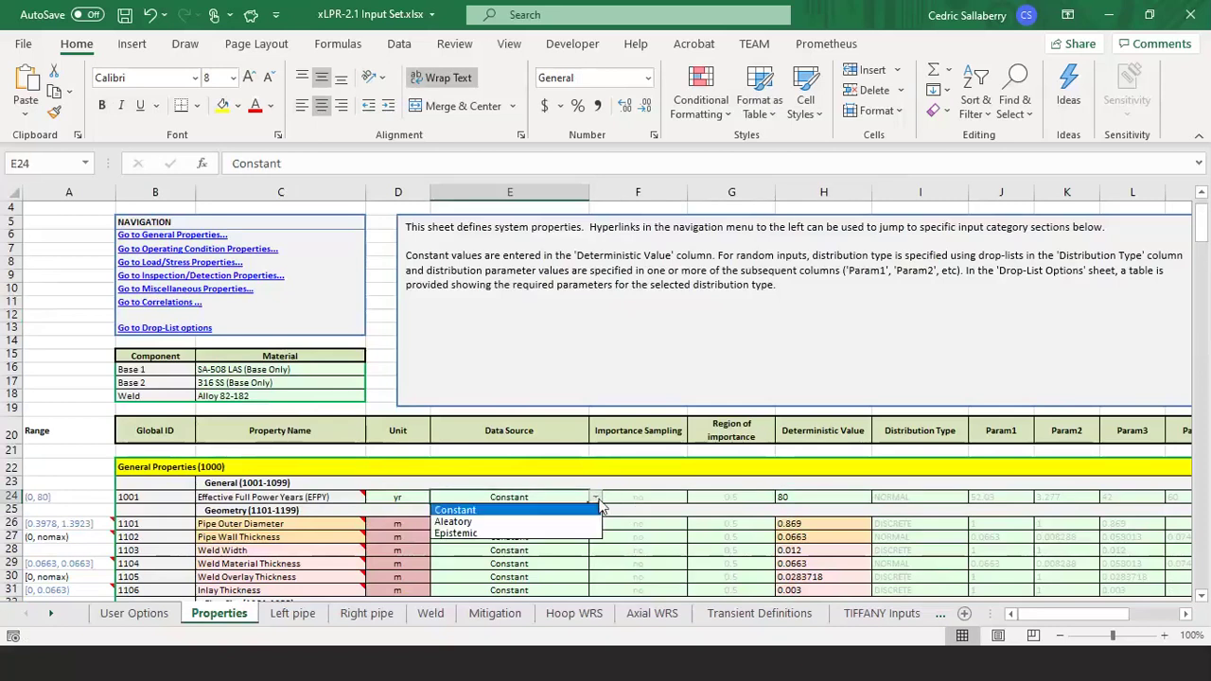
{"action": "left_click", "coordinate": [548, 534]}
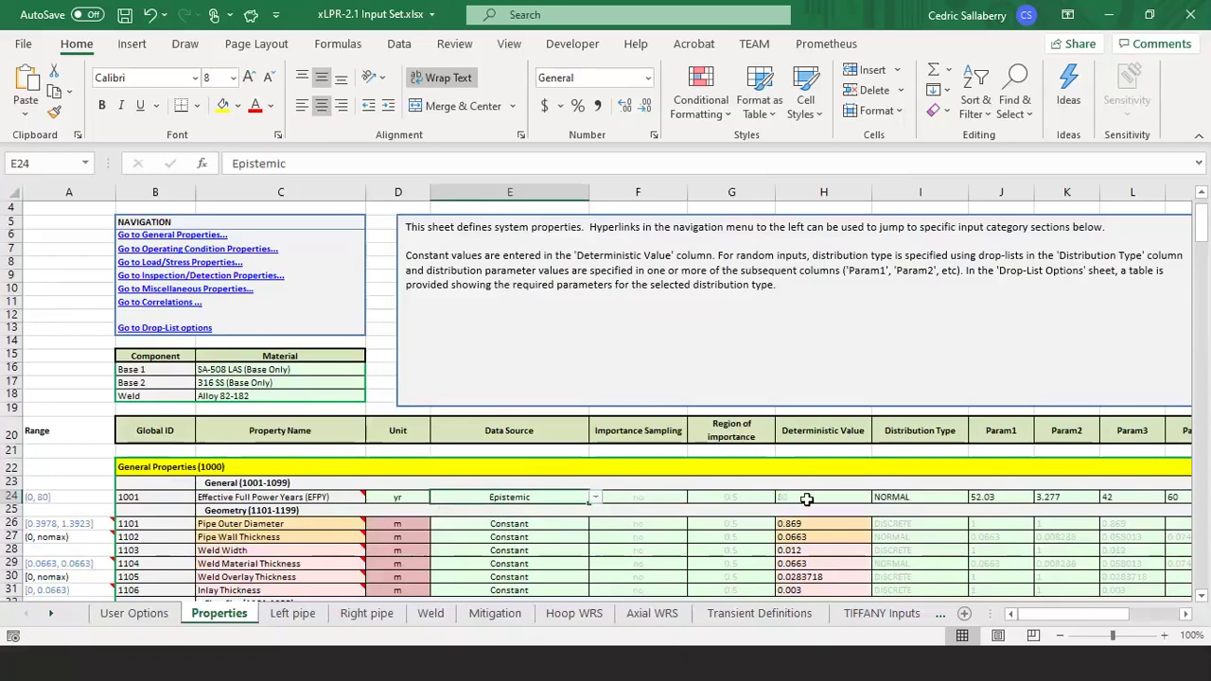
Go through the EFPY row's cells and select its Distribution Type together with Param1 to Param8.
{"action": "key", "text": "Right"}
{"action": "key", "text": "Right"}
{"action": "key", "text": "Right"}
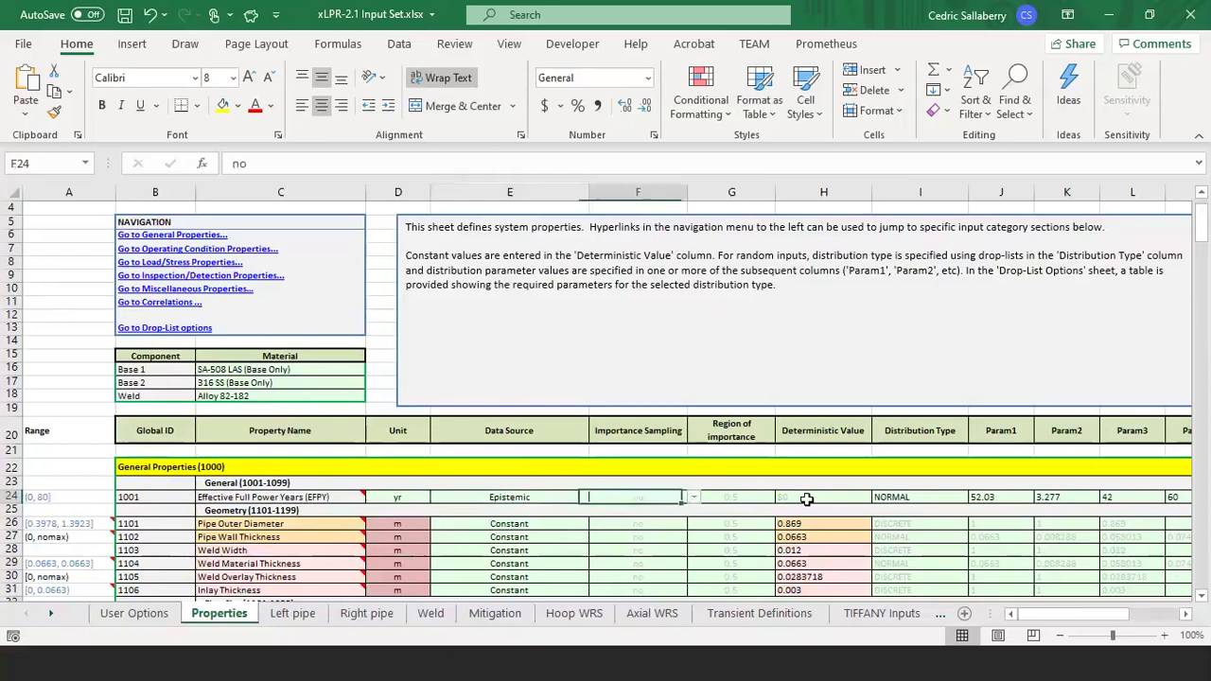
{"action": "key", "text": "Right"}
{"action": "key", "text": "Right"}
{"action": "key", "text": "Right"}
{"action": "key", "text": "Right"}
{"action": "key", "text": "Right"}
{"action": "key", "text": "Right"}
{"action": "key", "text": "Right"}
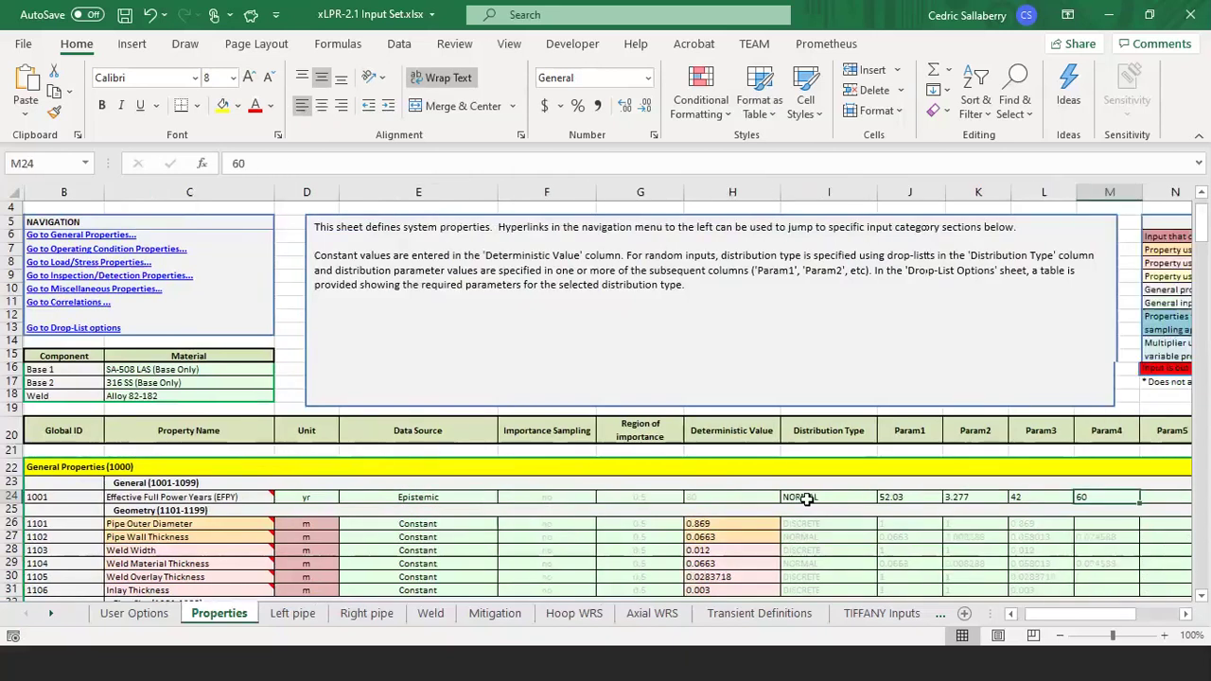
{"action": "key", "text": "Right"}
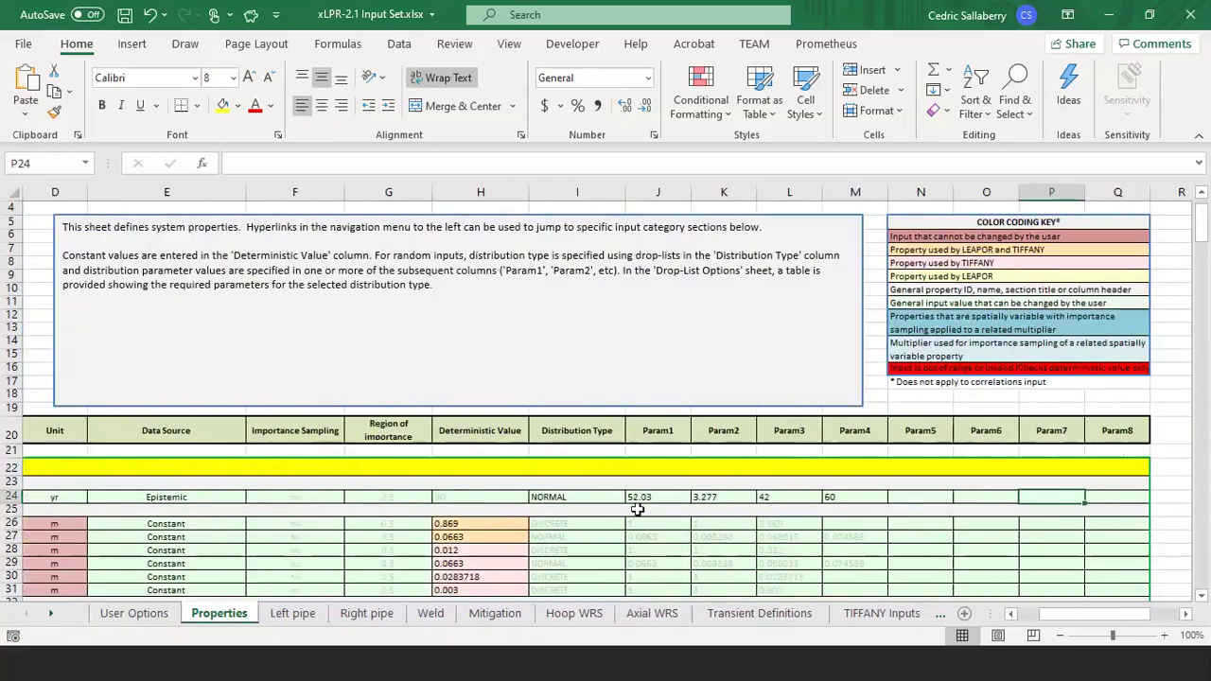
{"action": "left_click", "coordinate": [593, 494]}
{"action": "left_click_drag", "start_coordinate": [719, 496], "coordinate": [1107, 496]}
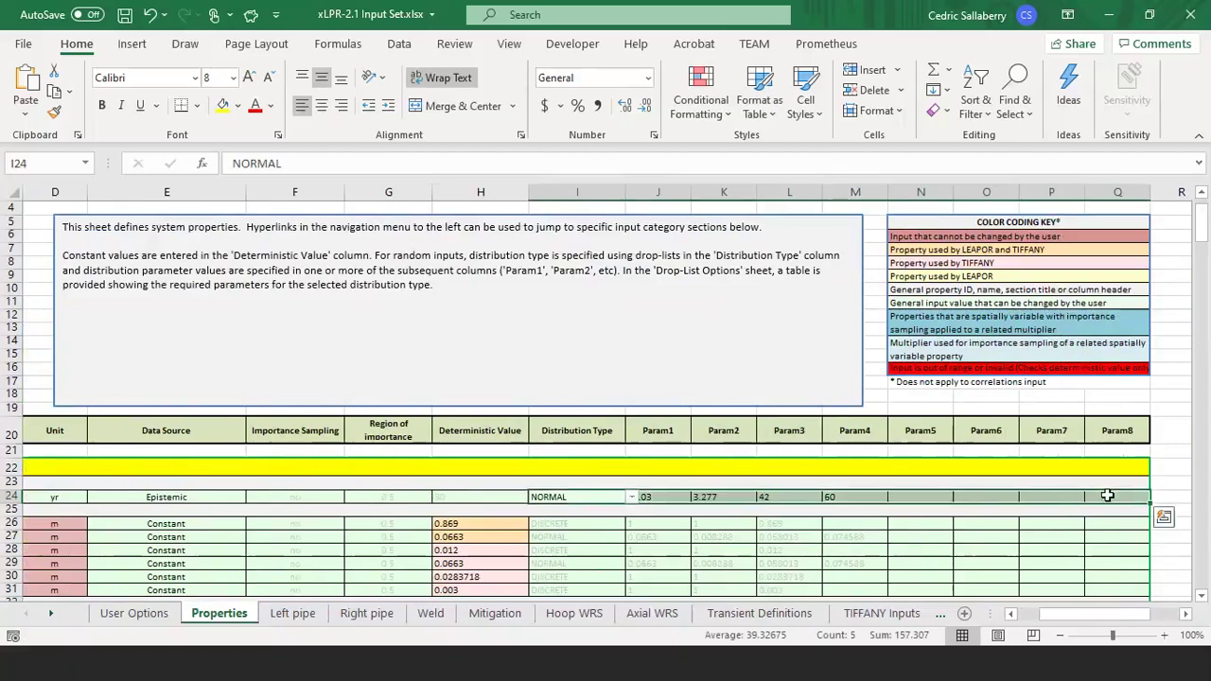
Try EXPON as the EFPY distribution type and set it back to NORMAL.
{"action": "left_click", "coordinate": [631, 500]}
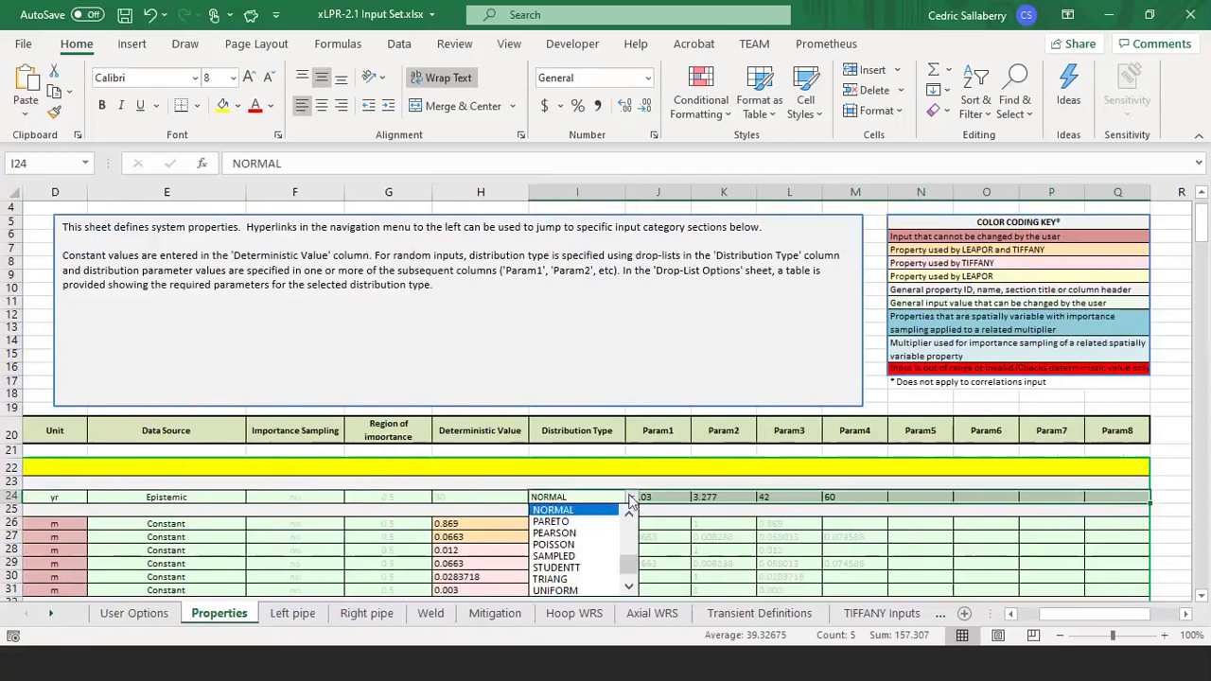
{"action": "scroll", "coordinate": [630, 565], "scroll_direction": "up", "scroll_amount": 4}
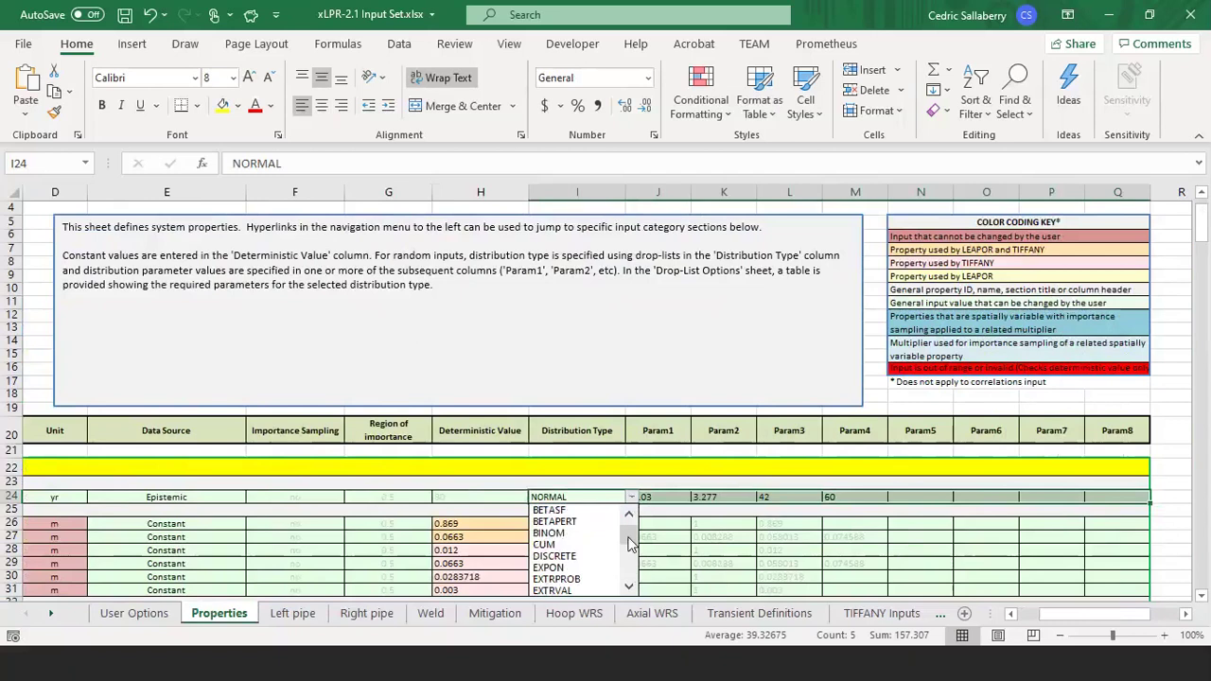
{"action": "left_click", "coordinate": [598, 567]}
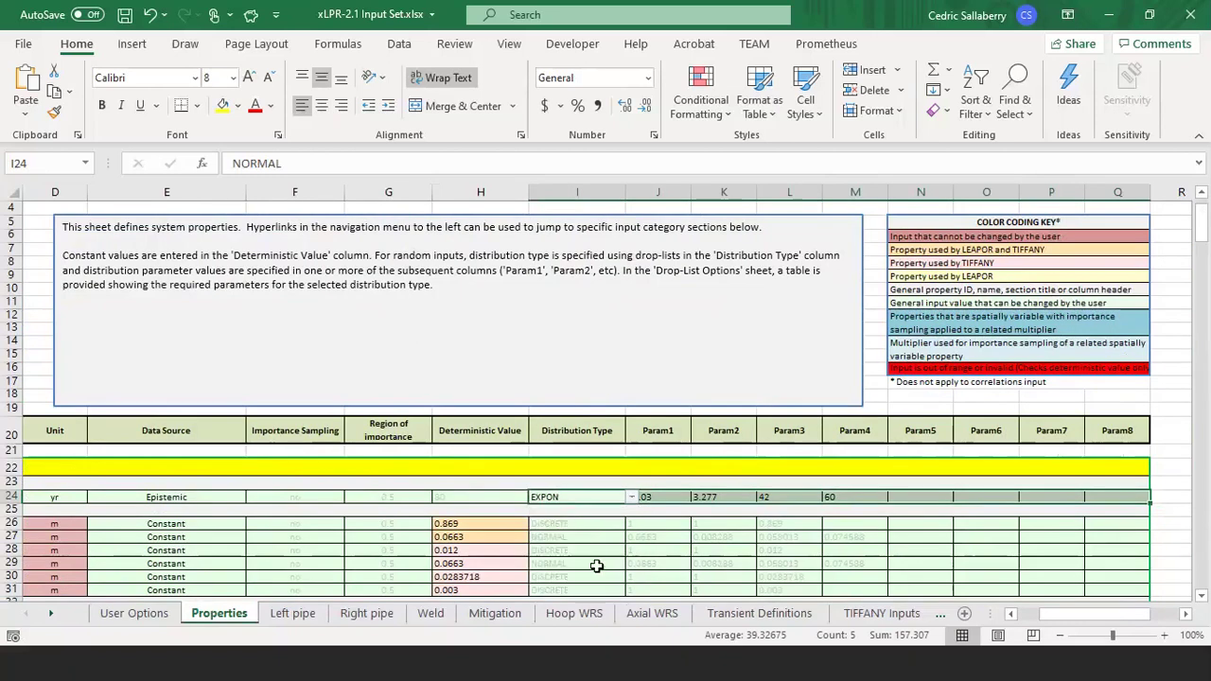
{"action": "left_click", "coordinate": [631, 497]}
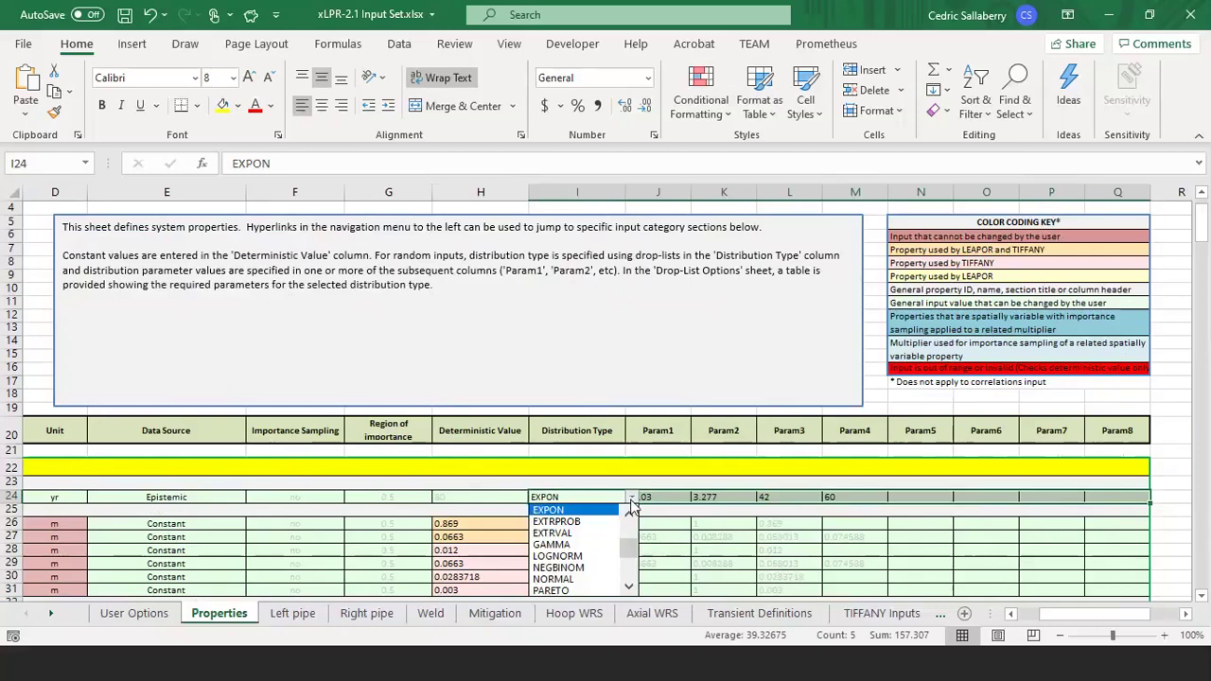
{"action": "left_click", "coordinate": [577, 578]}
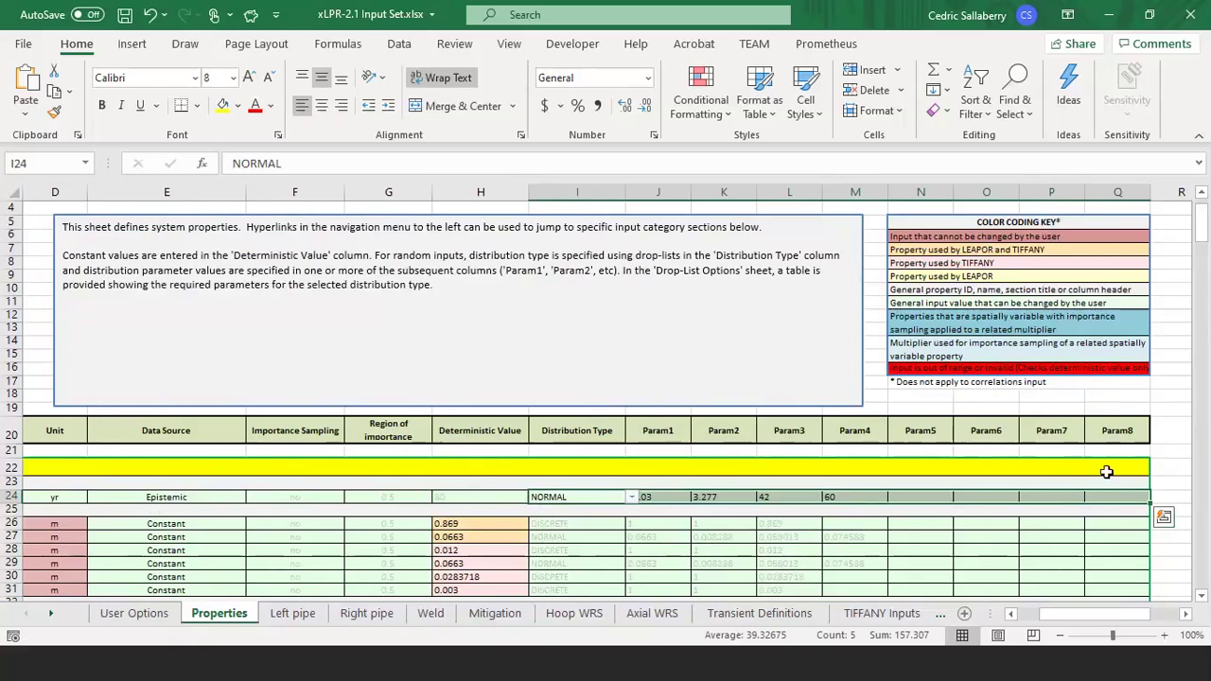
Open the Drop-List Options sheet to check which parameters each distribution type requires.
{"action": "left_click", "coordinate": [54, 622]}
{"action": "left_click", "coordinate": [54, 621]}
{"action": "left_click", "coordinate": [54, 621]}
{"action": "left_click", "coordinate": [54, 622]}
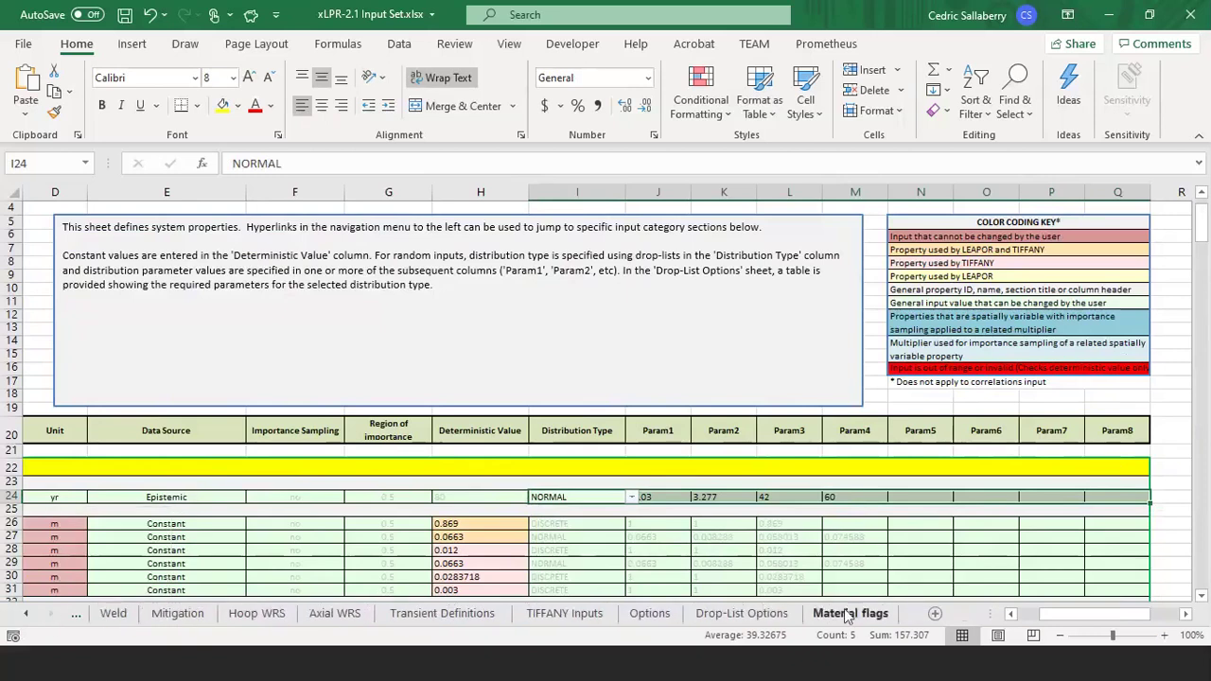
{"action": "left_click", "coordinate": [741, 615]}
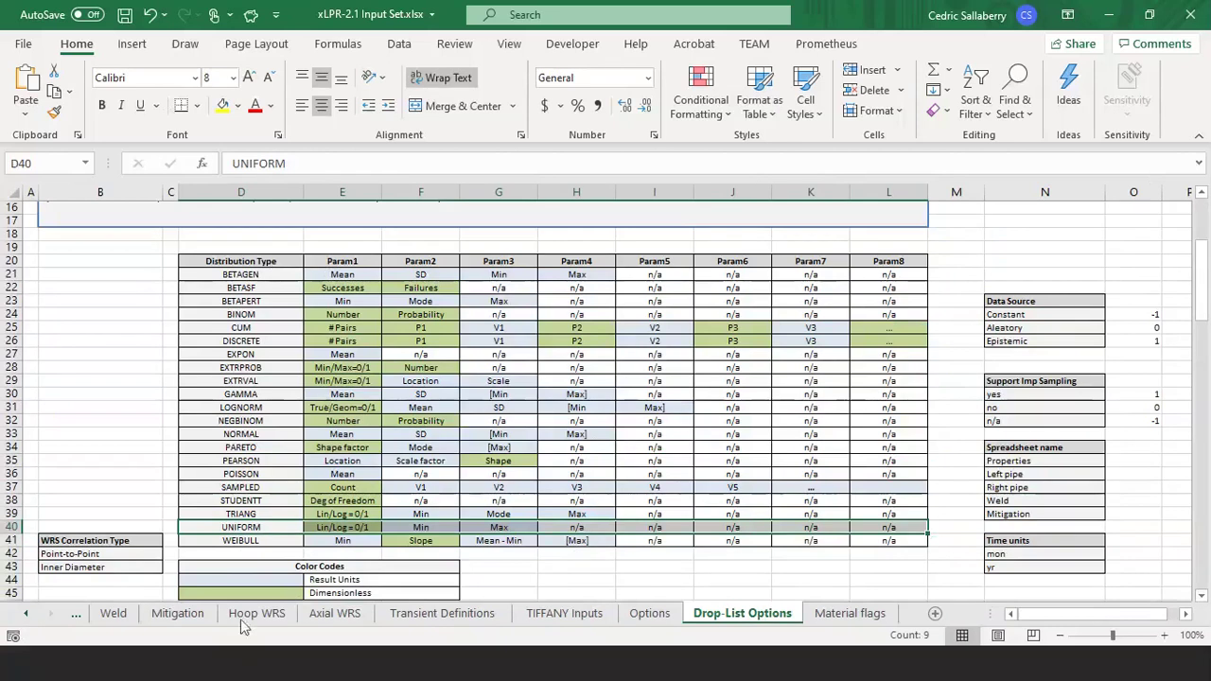
Highlight the NORMAL row from Distribution Type to Param8 in the distribution table and return to the Properties sheet.
{"action": "left_click_drag", "start_coordinate": [240, 433], "coordinate": [910, 437]}
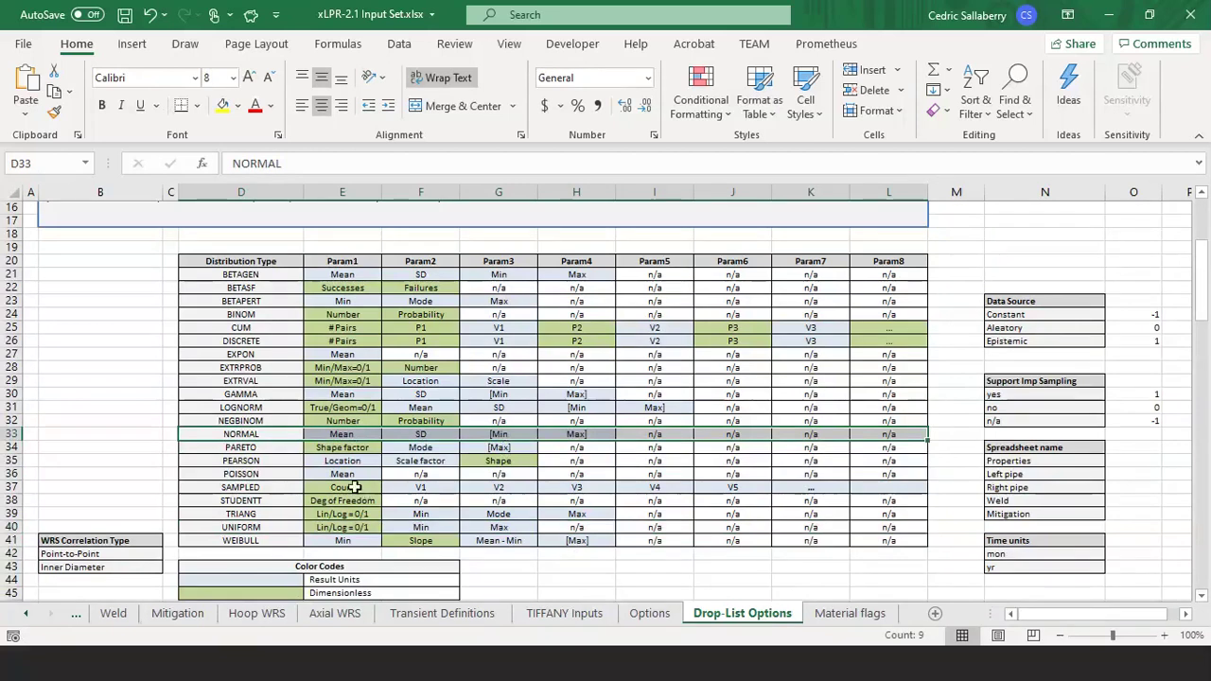
{"action": "left_click", "coordinate": [26, 615]}
{"action": "left_click", "coordinate": [27, 615]}
{"action": "left_click", "coordinate": [27, 614]}
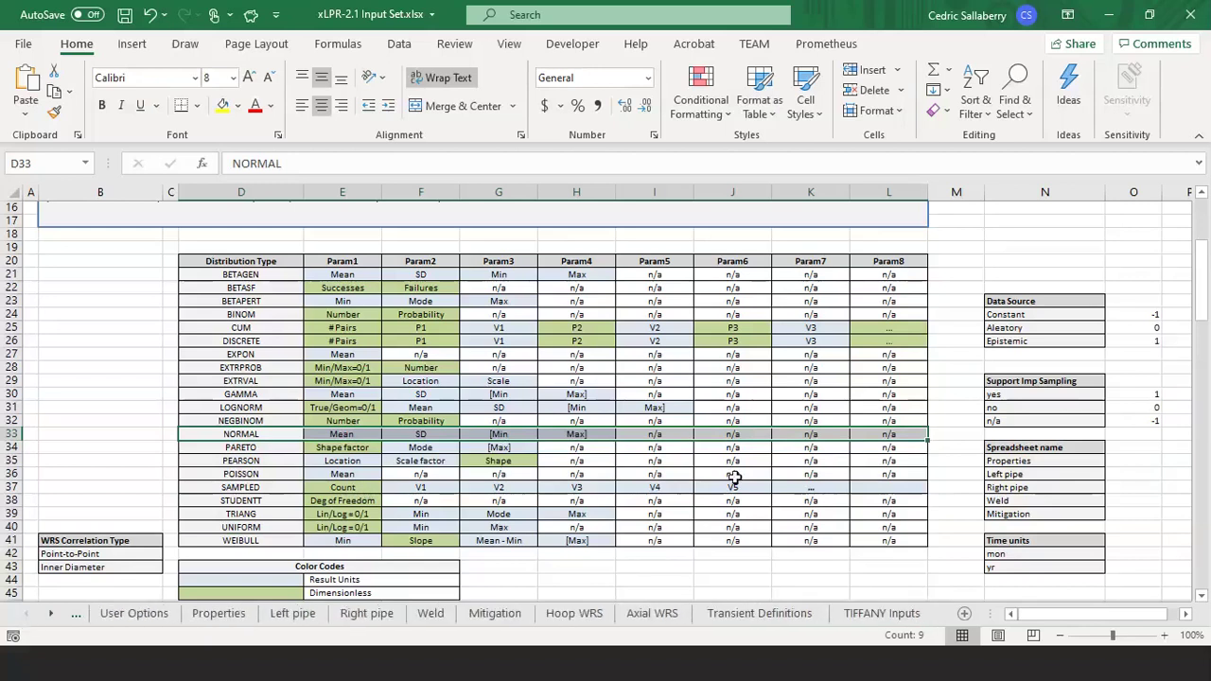
{"action": "left_click", "coordinate": [219, 614]}
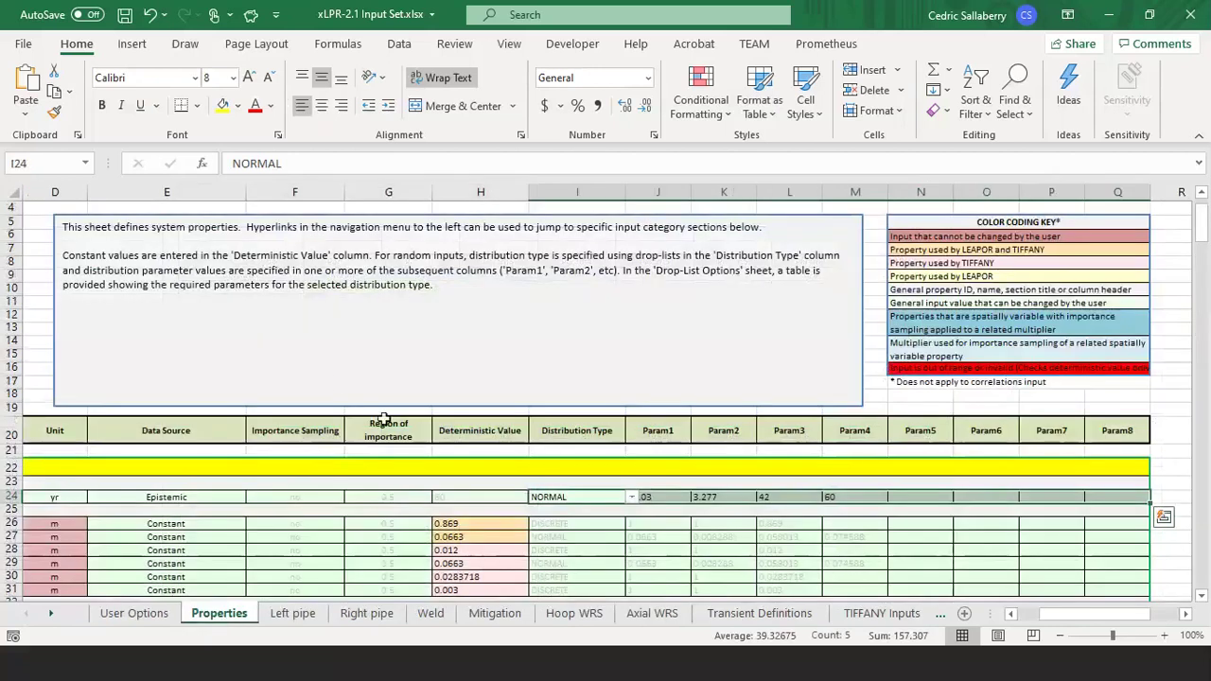
Look through the data sources and distribution parameters down the Properties sheet, and view the material properties on the Weld sheet.
{"action": "scroll", "coordinate": [412, 390], "scroll_direction": "down", "scroll_amount": 13}
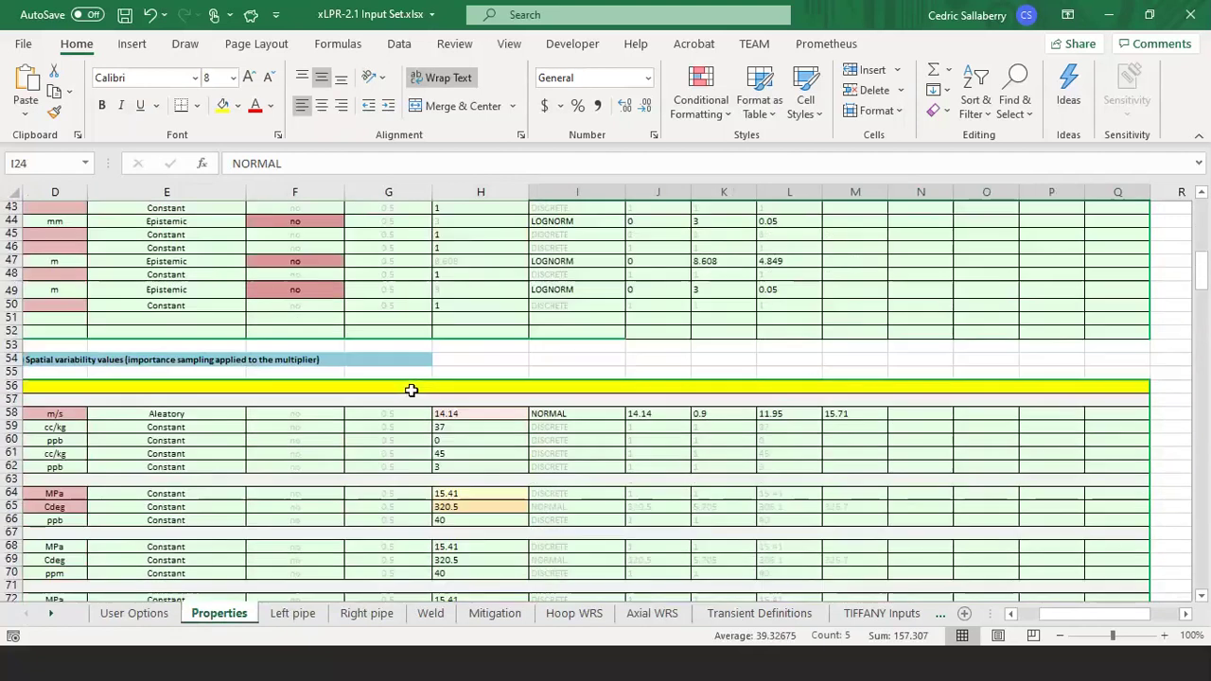
{"action": "scroll", "coordinate": [412, 390], "scroll_direction": "down", "scroll_amount": 16}
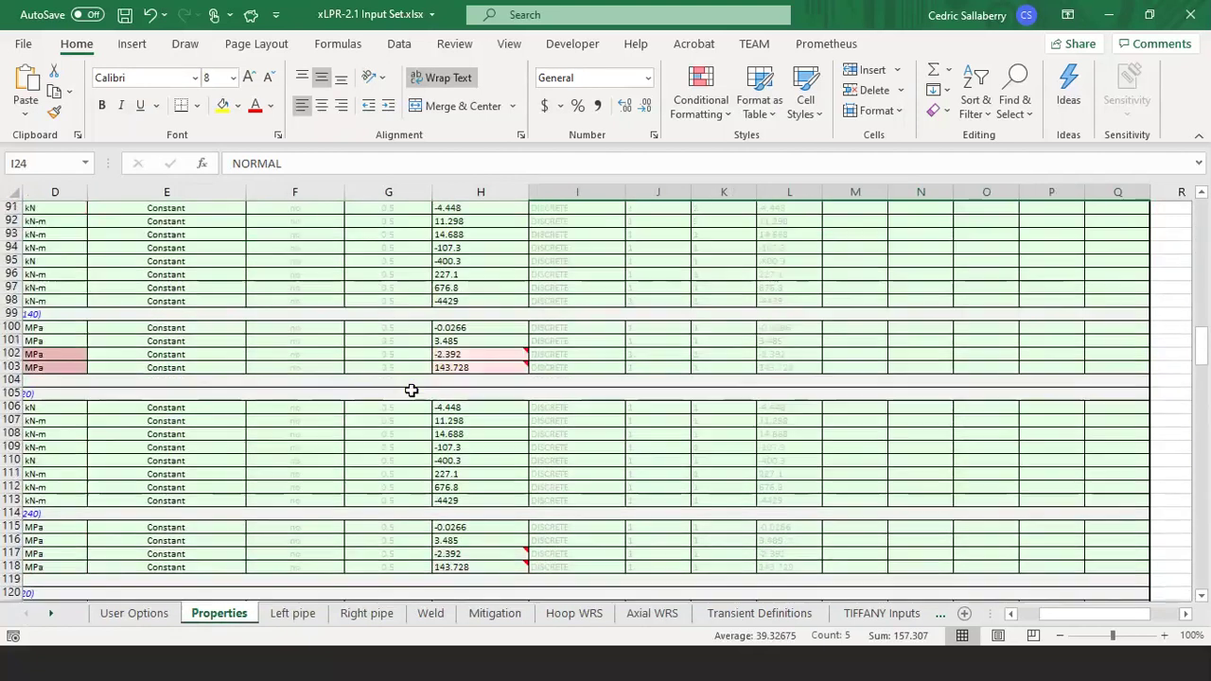
{"action": "scroll", "coordinate": [411, 391], "scroll_direction": "down", "scroll_amount": 12}
{"action": "scroll", "coordinate": [412, 391], "scroll_direction": "down", "scroll_amount": 8}
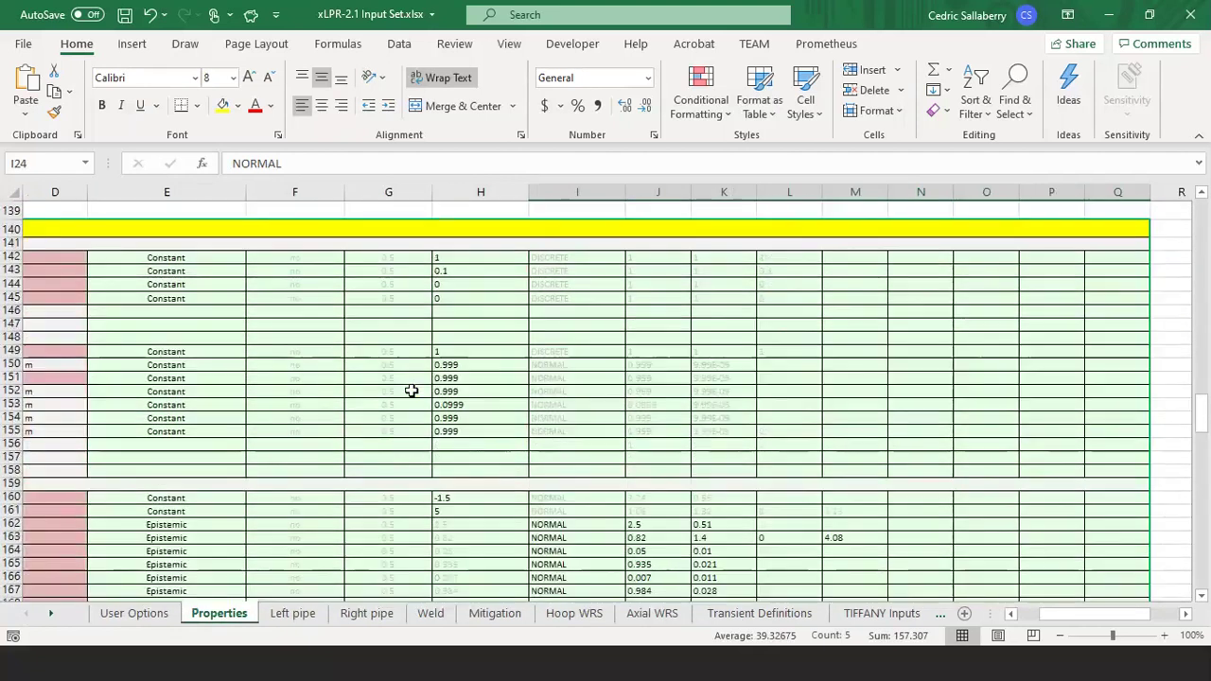
{"action": "scroll", "coordinate": [411, 390], "scroll_direction": "down", "scroll_amount": 14}
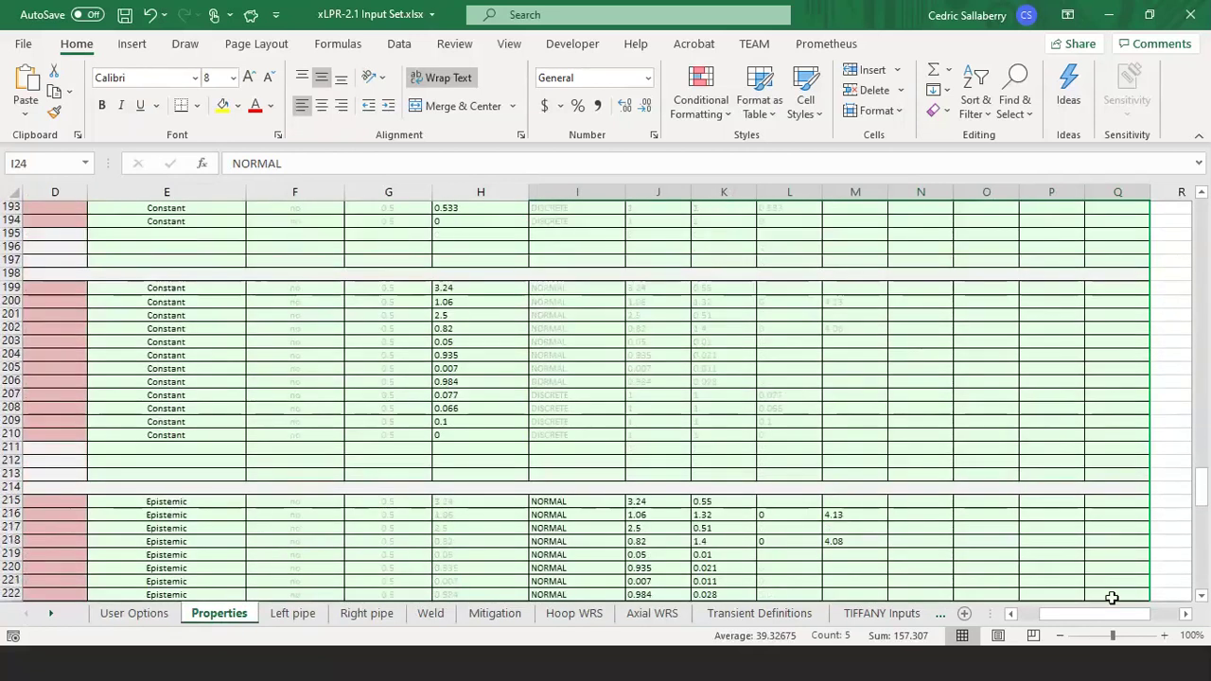
{"action": "left_click_drag", "start_coordinate": [1097, 613], "coordinate": [1076, 613]}
{"action": "left_click", "coordinate": [430, 612]}
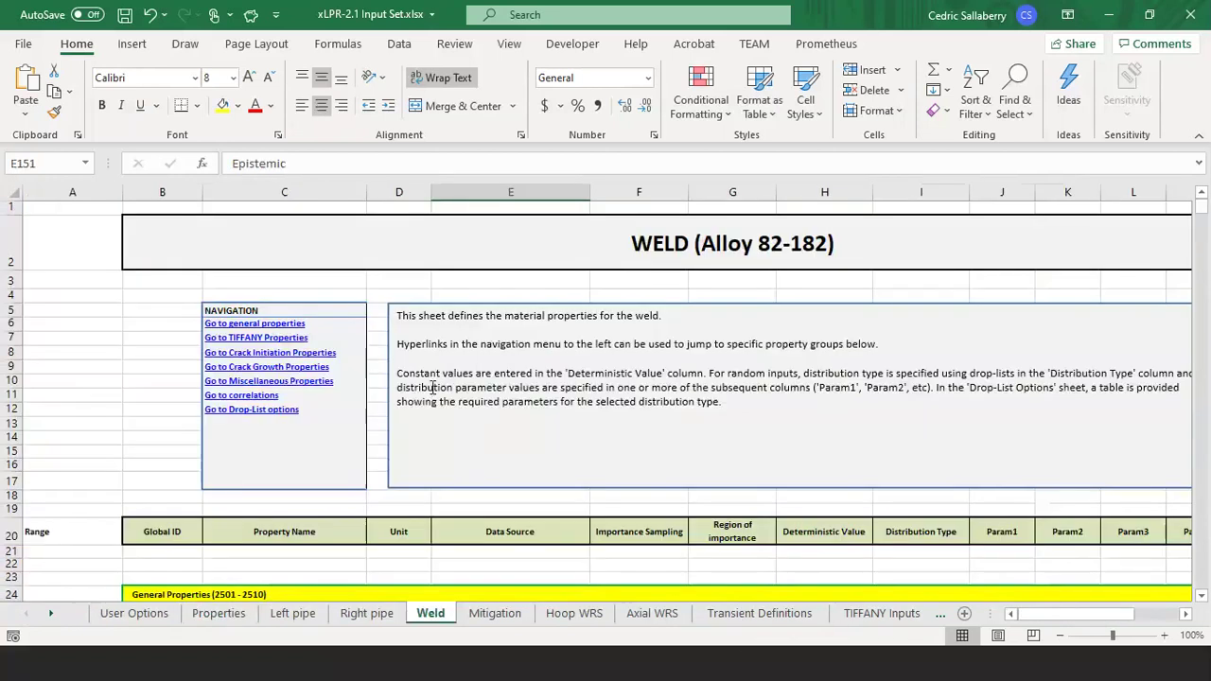
{"action": "scroll", "coordinate": [432, 388], "scroll_direction": "down", "scroll_amount": 5}
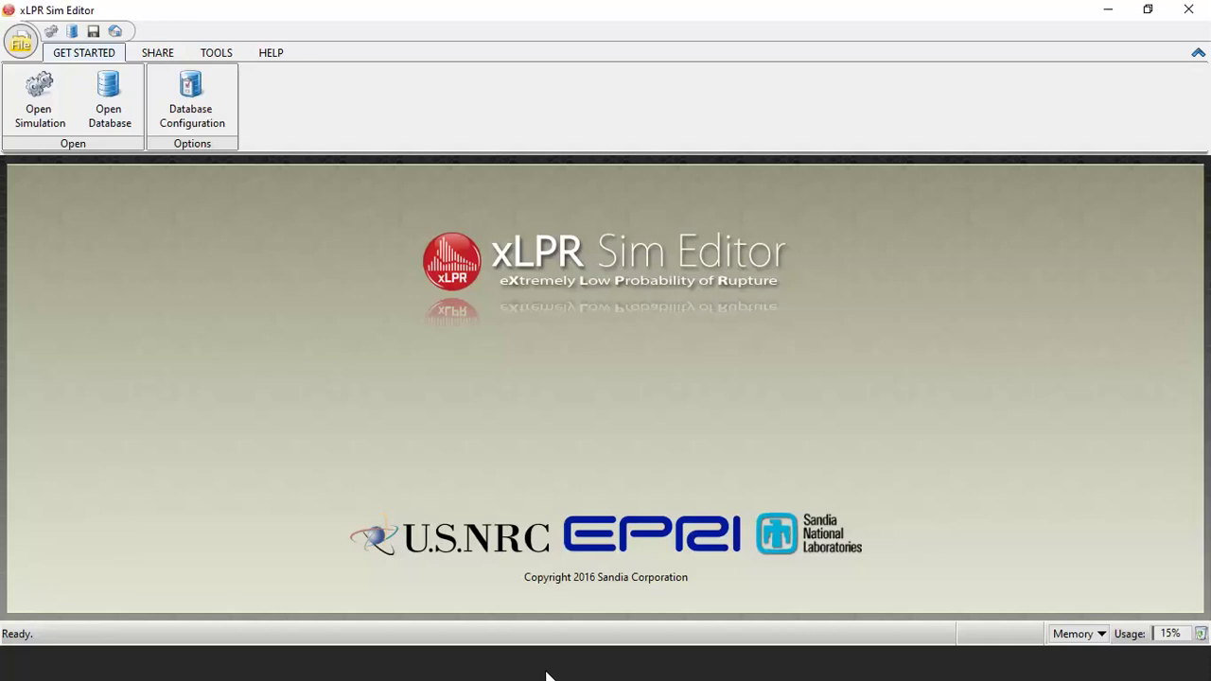
Switch to xLPR Sim Editor and open xLPR-2.1 Input Set.xlsx from the Example folder as a simulation.
{"action": "left_click", "coordinate": [36, 89]}
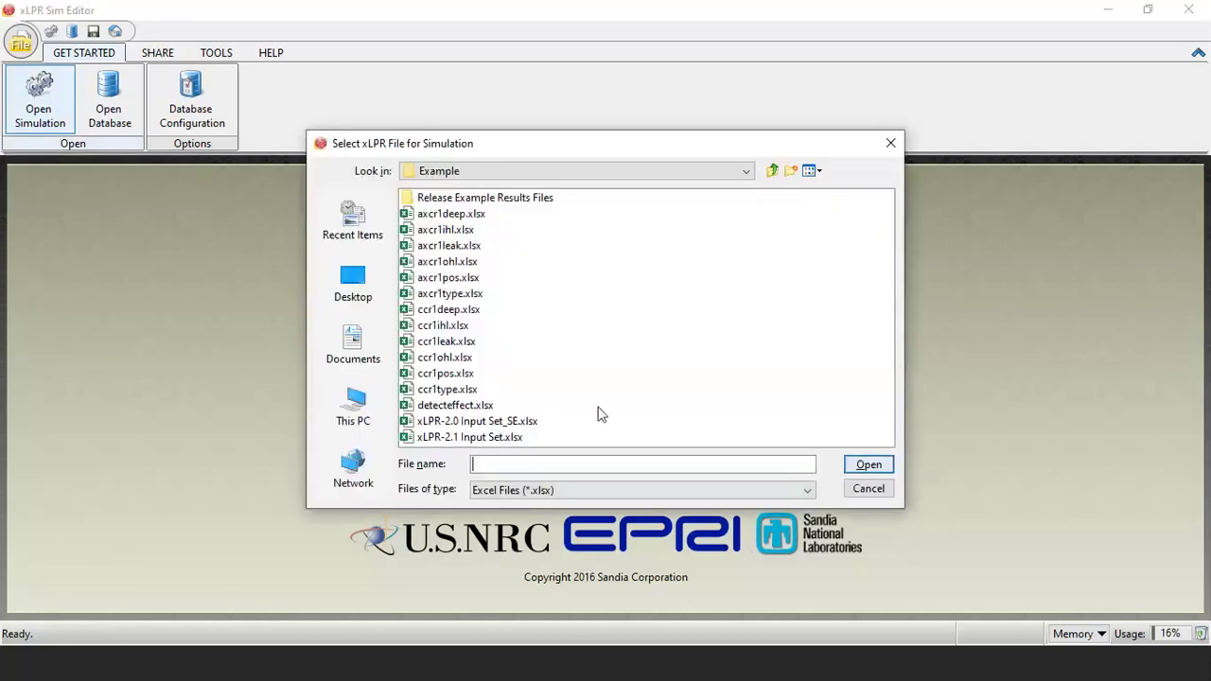
{"action": "left_click", "coordinate": [482, 437]}
{"action": "left_click", "coordinate": [868, 464]}
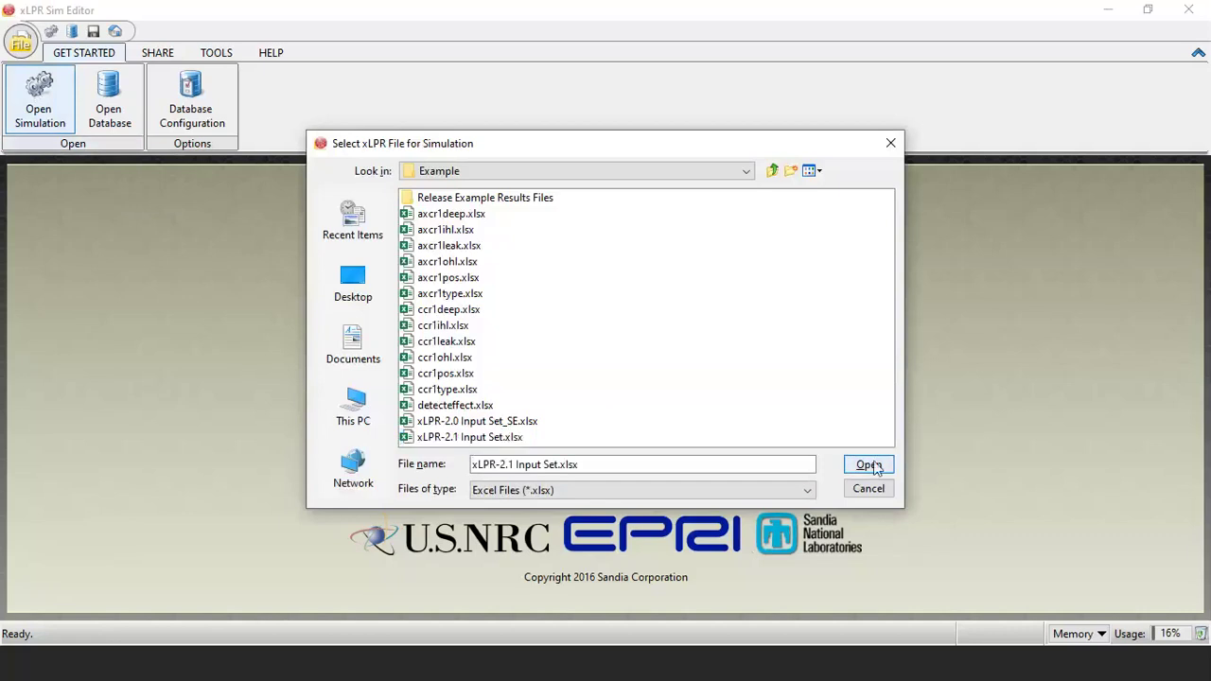